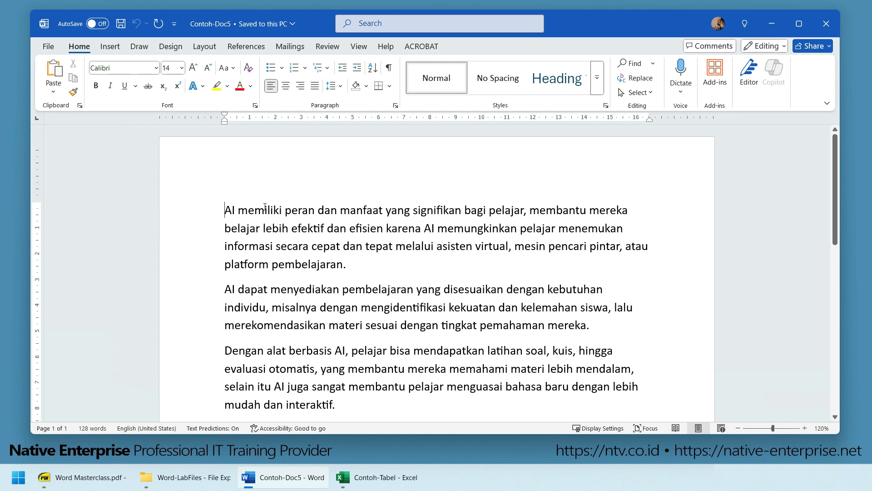
Step: Insert the picture Contoh-Gbr1 from the Word-LabFiles folder on a new line below the first paragraph
left_click(370, 267)
key("Return")
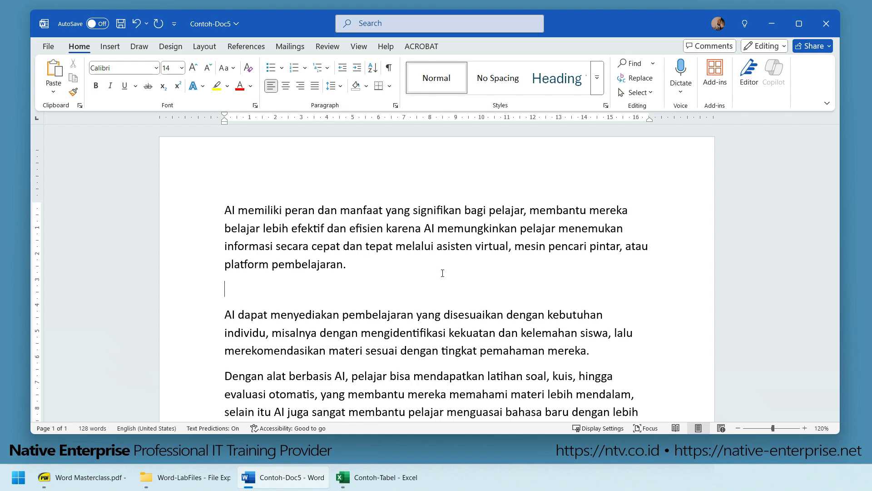
scroll(302, 292, "down", 1)
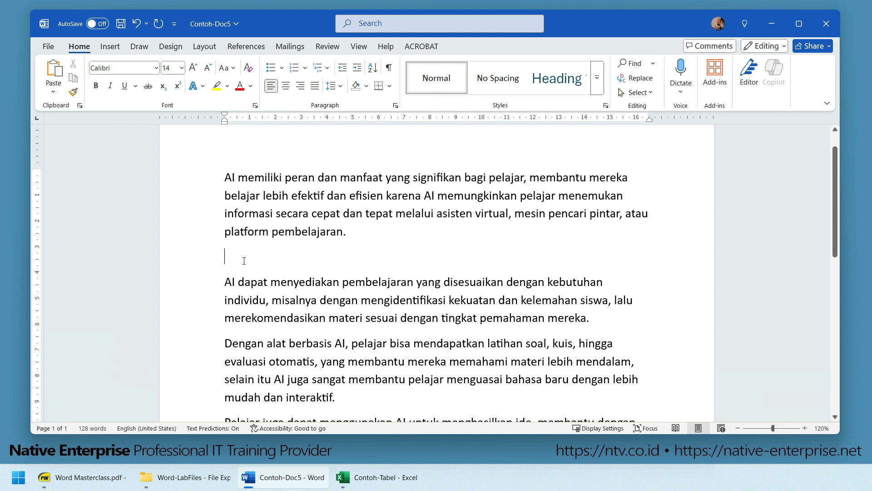
left_click(115, 49)
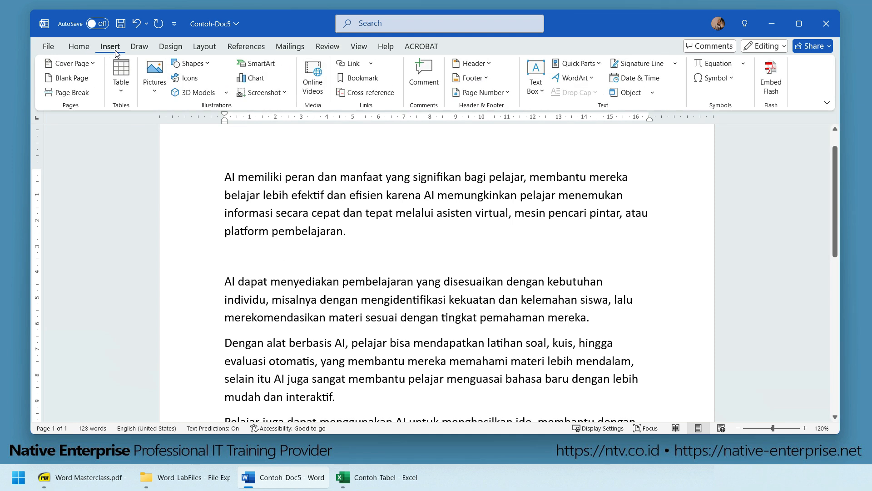
left_click(155, 86)
left_click(196, 130)
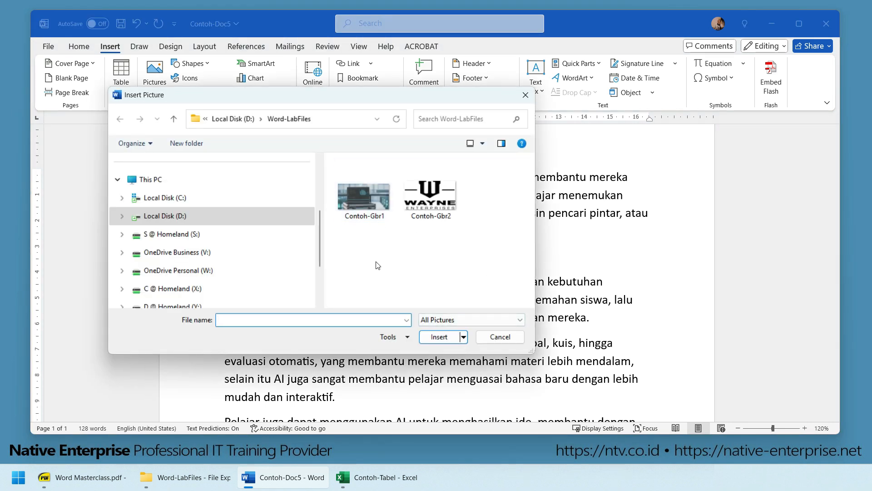
left_click(367, 210)
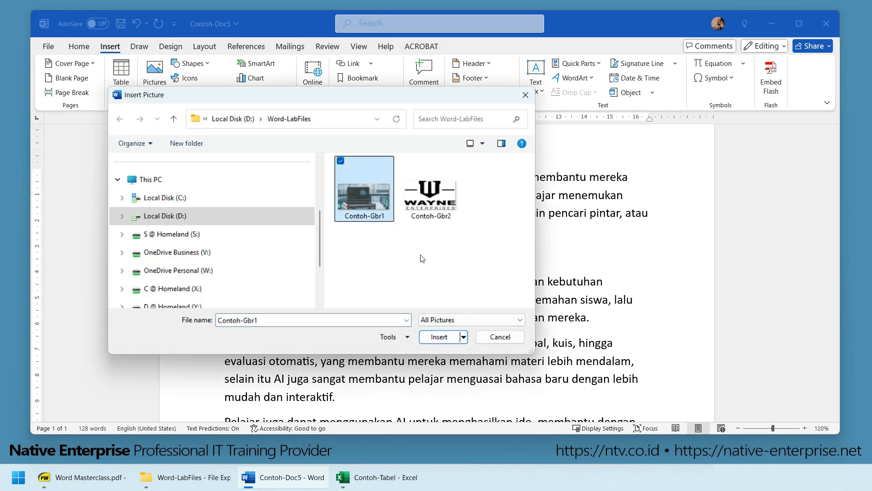
left_click(439, 337)
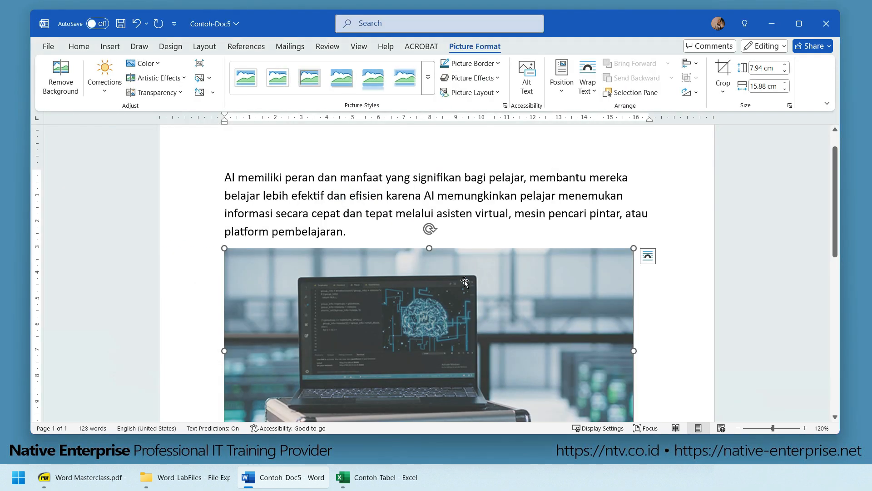
Step: Shrink the inserted laptop picture proportionally to about 4.9 cm high and 9.8 cm wide
scroll(464, 281, "down", 1)
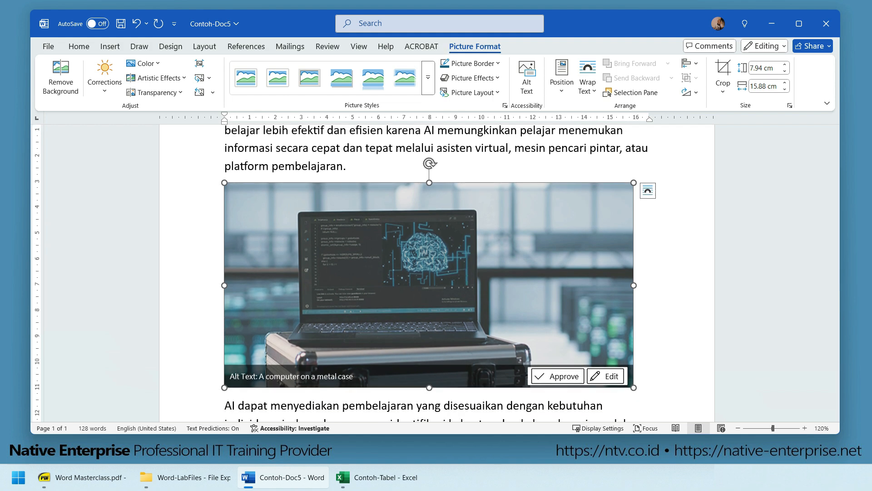
left_click(422, 46)
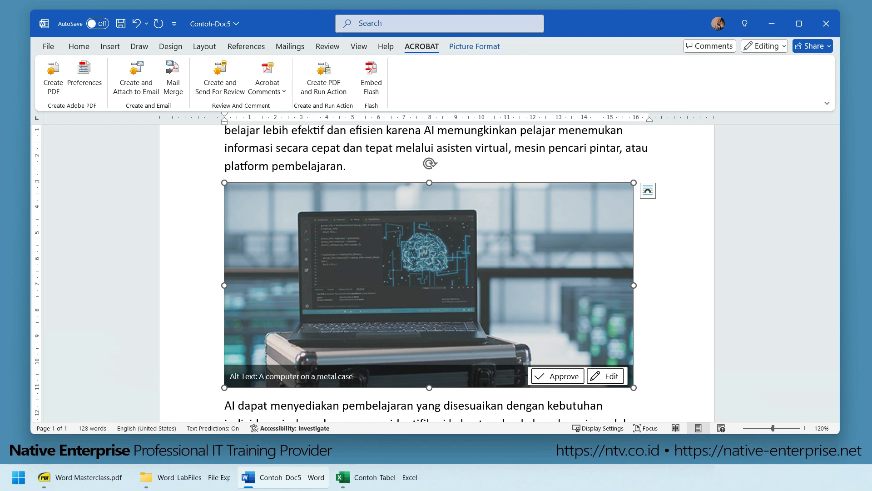
left_click_drag(634, 387, 489, 298)
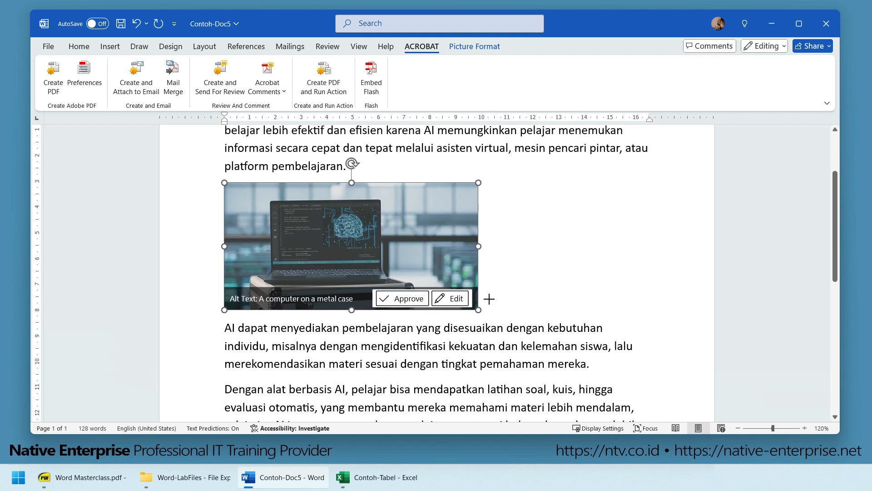
double_click(364, 222)
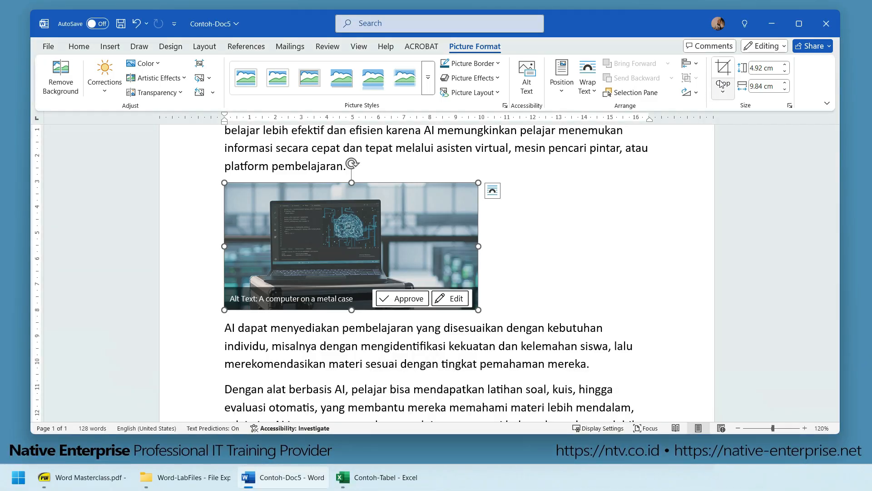
left_click(609, 64)
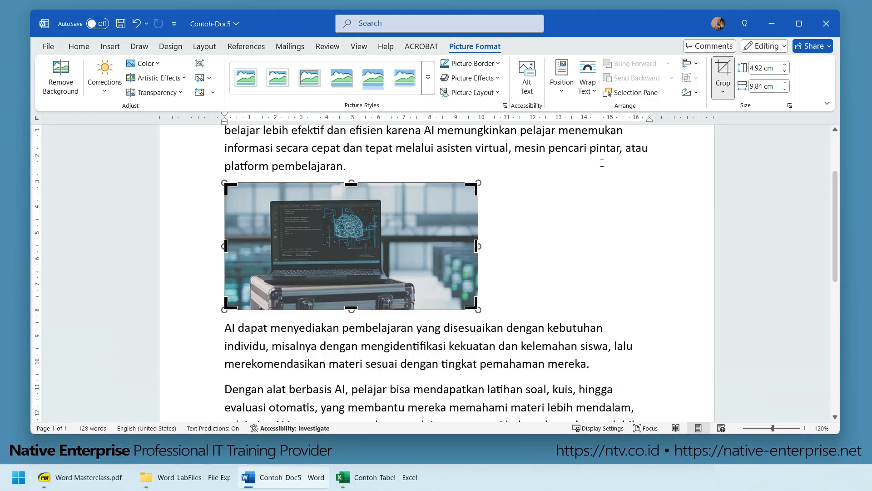
left_click(554, 254)
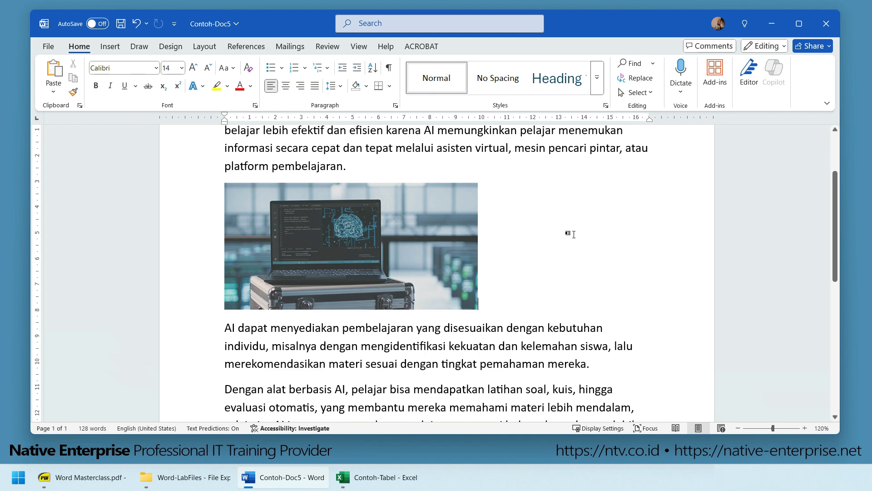
Step: Open the laptop picture's layout options to check its In Line with Text setting
left_click(378, 231)
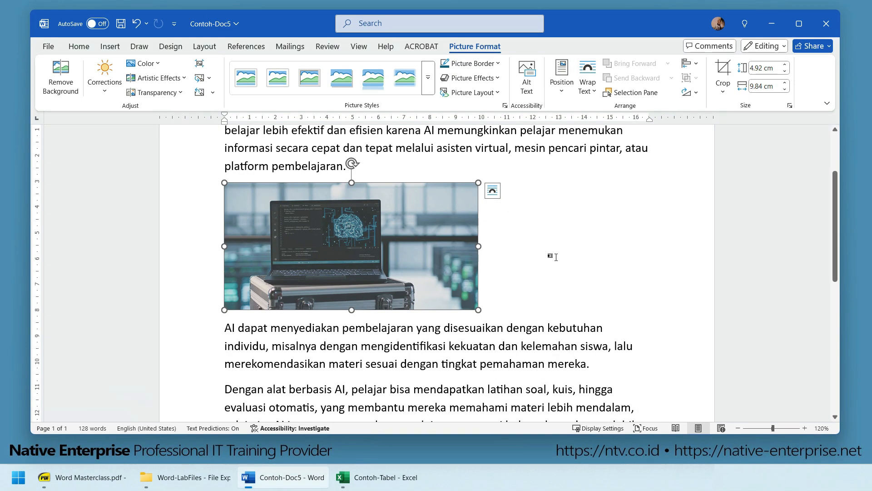
left_click(493, 192)
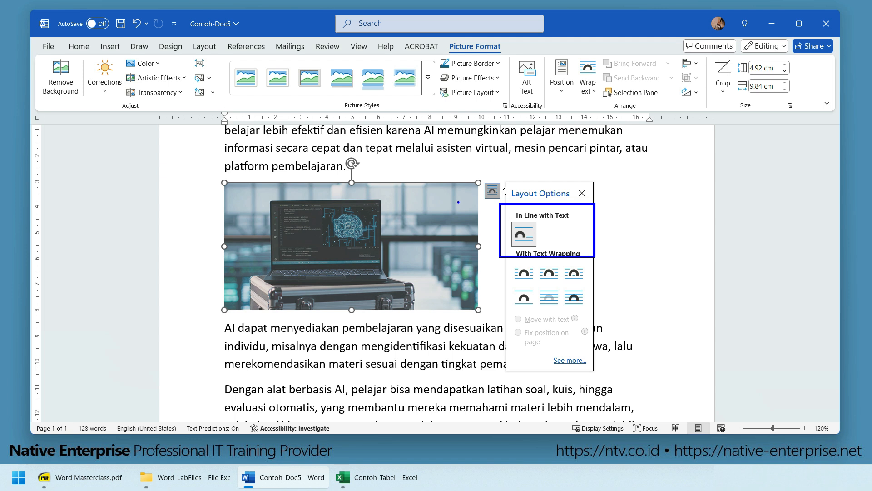
Step: Add two blank lines after the first paragraph to push the inline picture down, and remove them again
left_click(383, 174)
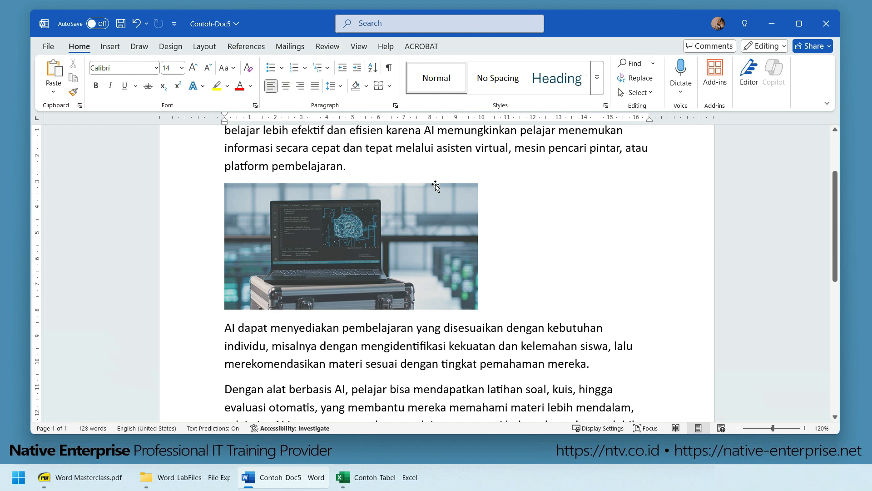
key("Return")
key("Return")
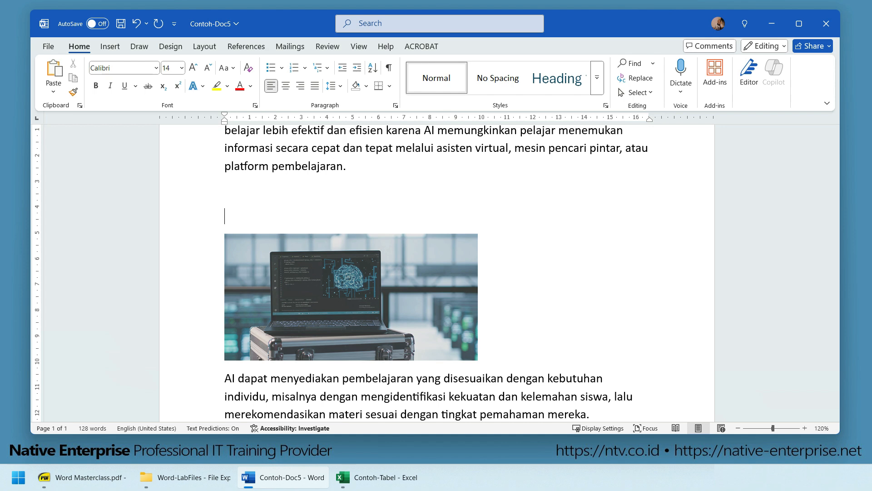
key("BackSpace")
key("BackSpace")
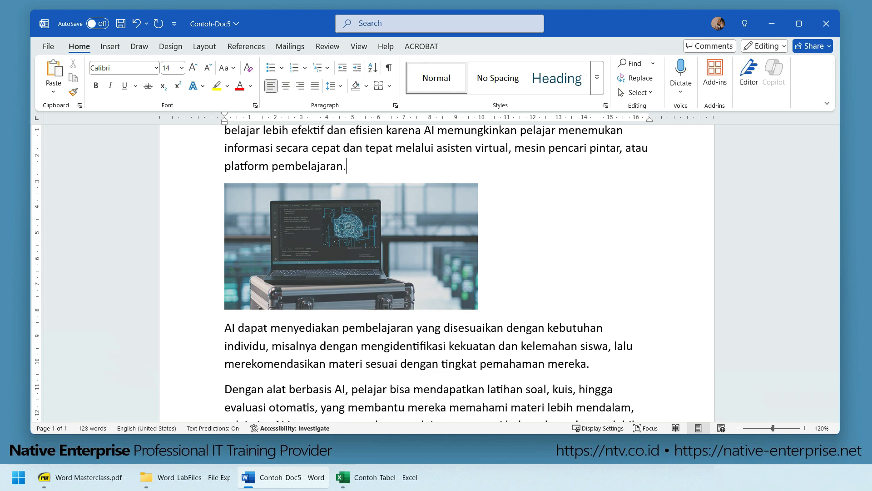
Step: Examine the With Text Wrapping choices in the laptop picture's layout options, and close them without changing anything
left_click(437, 219)
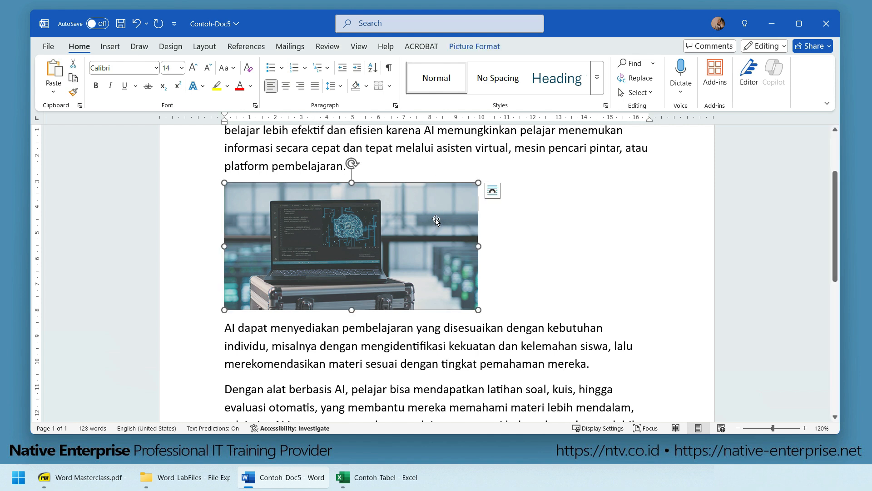
left_click(492, 191)
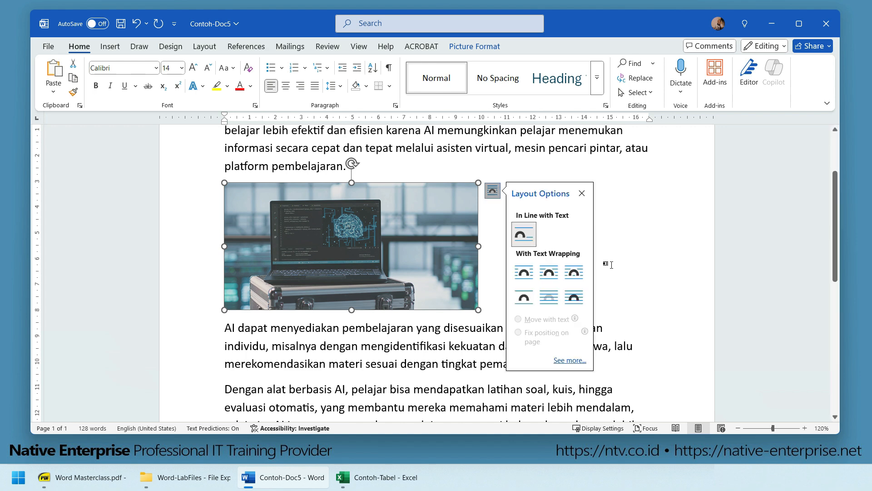
left_click_drag(501, 244, 599, 309)
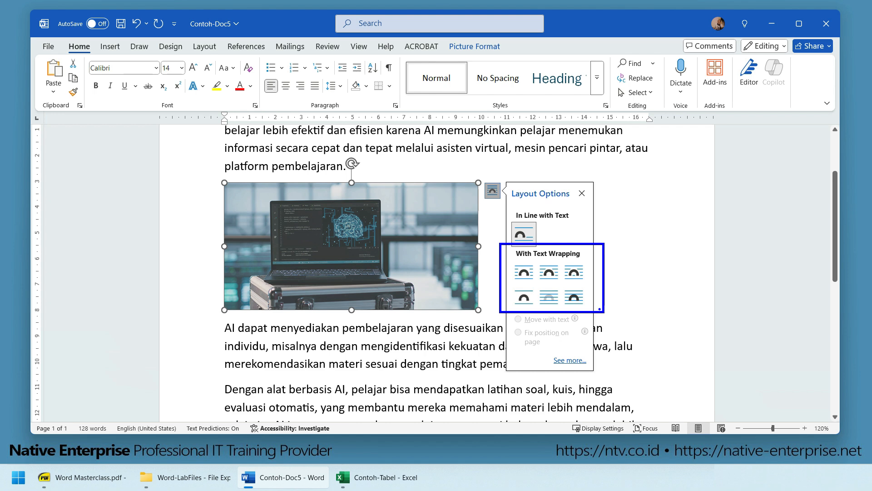
key("Escape")
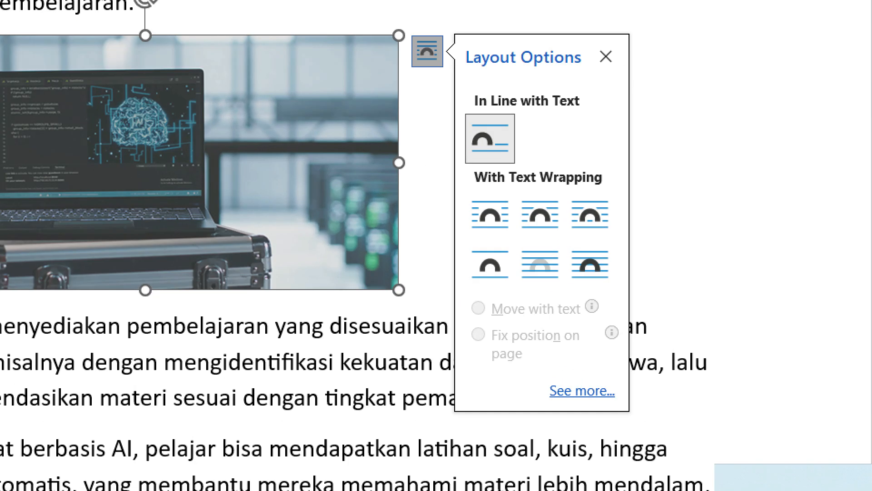
left_click_drag(459, 233, 523, 286)
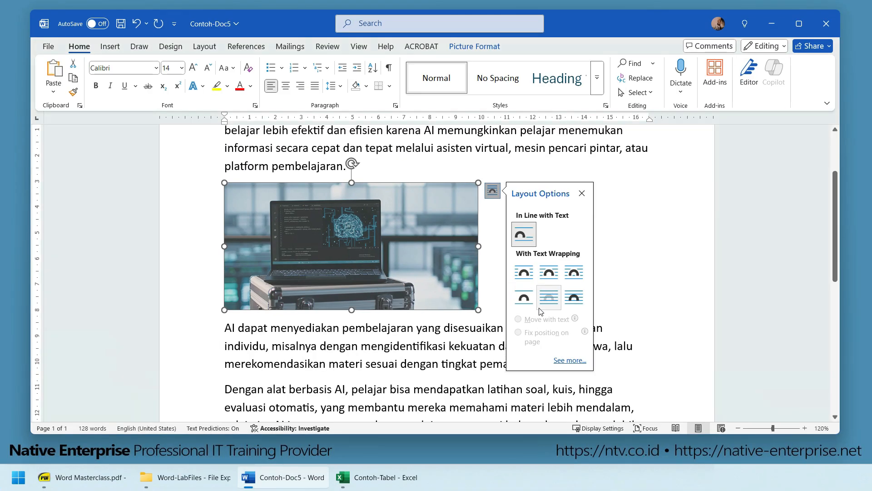
left_click(418, 330)
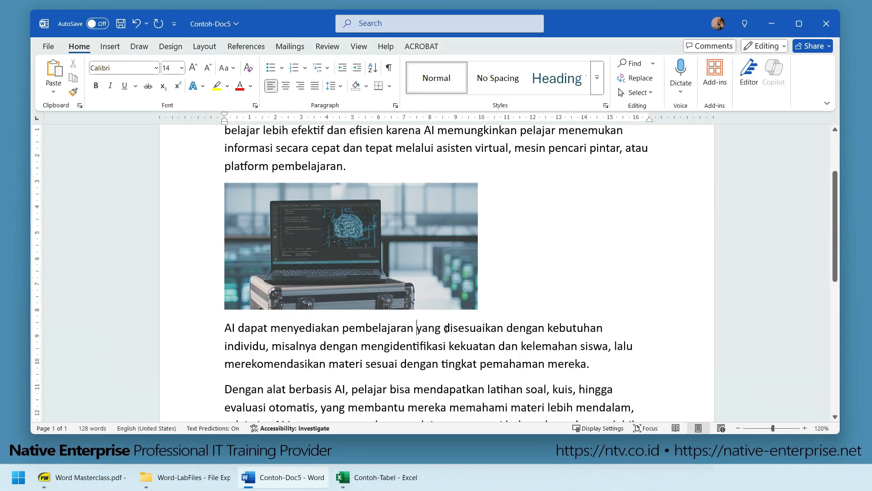
Step: Set the laptop picture's text wrapping to Top and Bottom
left_click(418, 235)
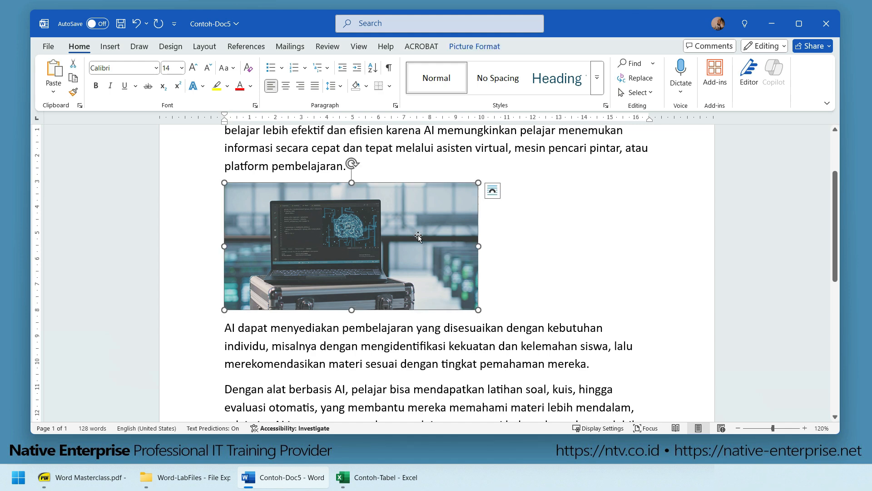
left_click(494, 192)
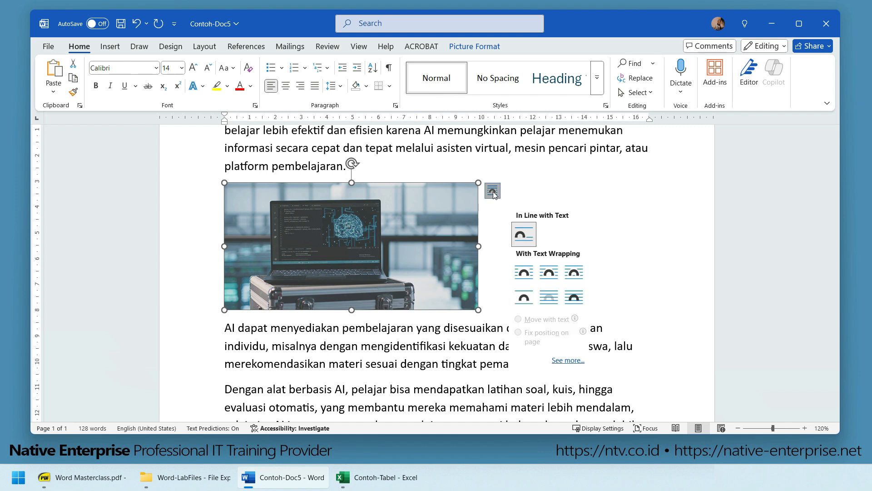
left_click(524, 299)
left_click(650, 286)
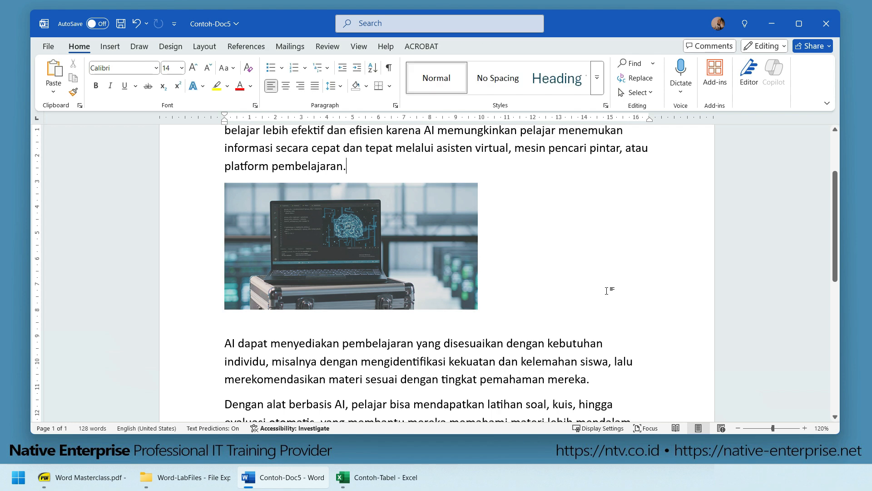
Step: Move the laptop picture slightly within the space between the first and second paragraphs
left_click(370, 246)
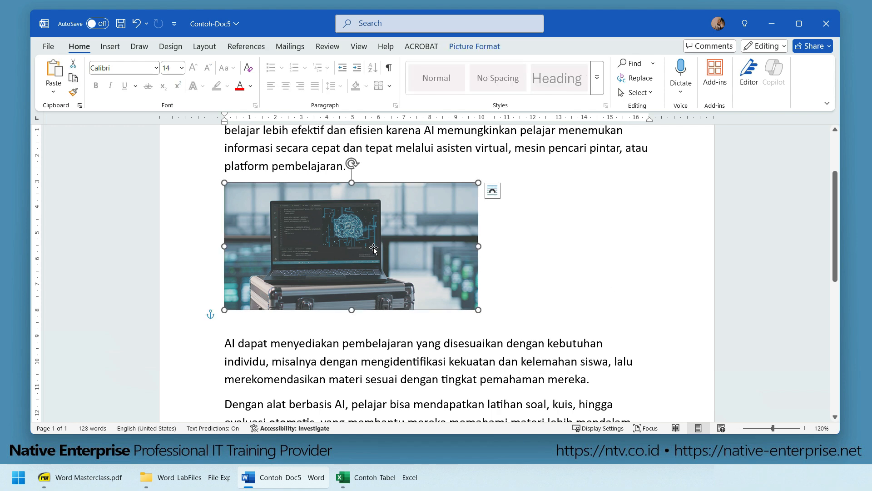
mouse_move(375, 244)
left_mouse_down()
mouse_move(441, 282)
mouse_move(440, 347)
mouse_move(439, 277)
mouse_move(406, 225)
mouse_move(460, 269)
mouse_move(439, 279)
mouse_move(431, 304)
mouse_move(383, 240)
left_mouse_up()
scroll(460, 269, "down", 3)
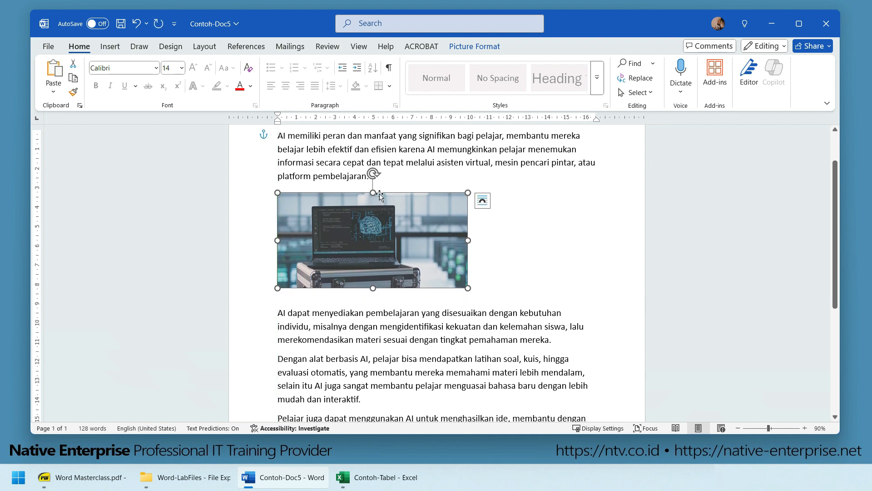
mouse_move(387, 246)
left_mouse_down()
mouse_move(421, 275)
mouse_move(390, 248)
left_mouse_up()
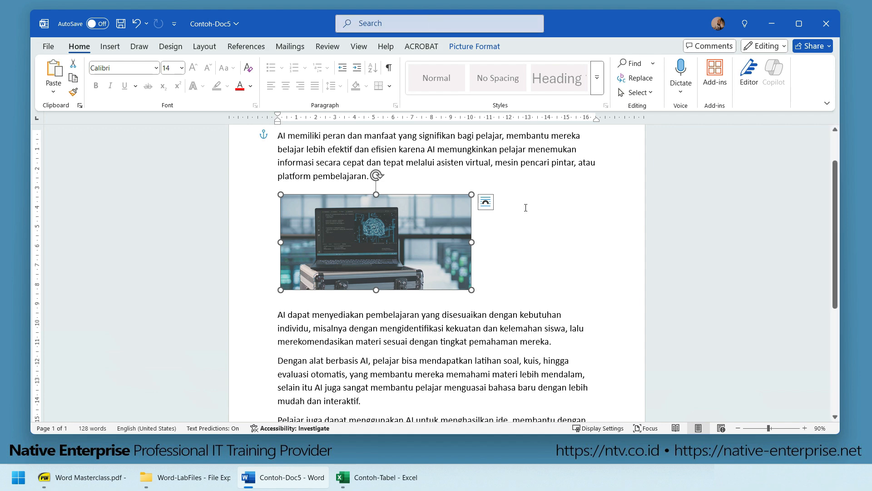
Step: Change the laptop picture's text wrapping to Tight
left_click(485, 203)
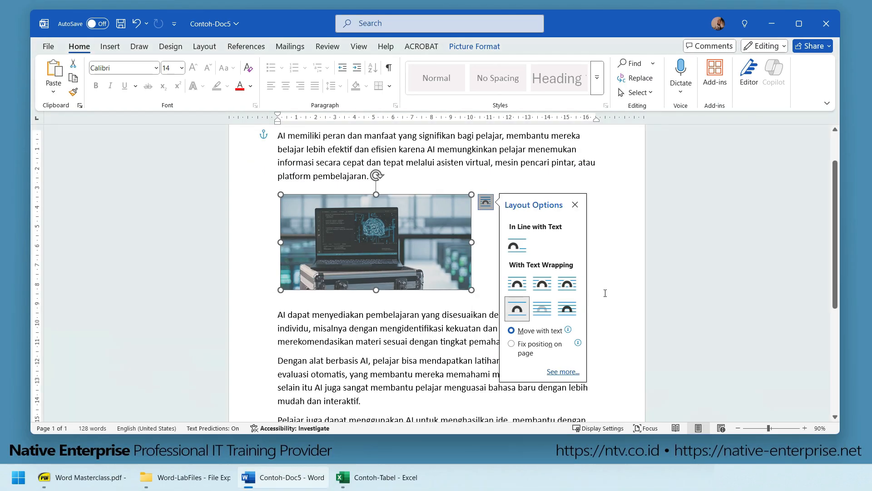
left_click(541, 289)
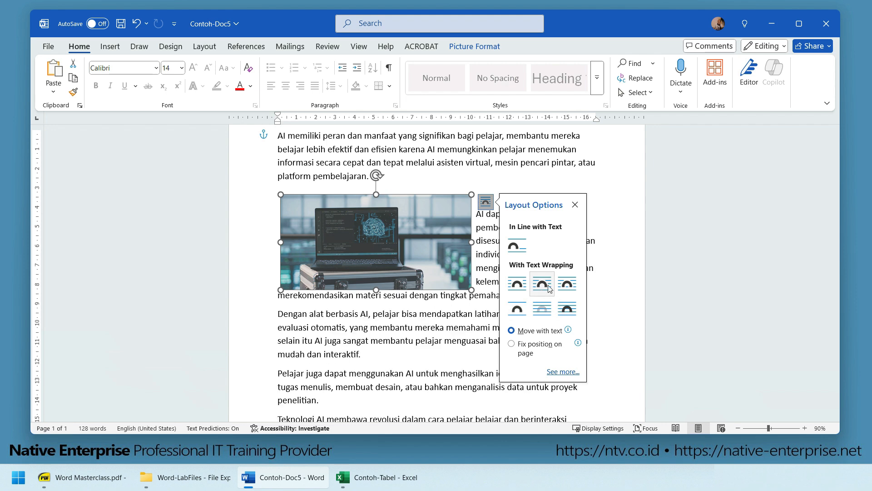
left_click(448, 326)
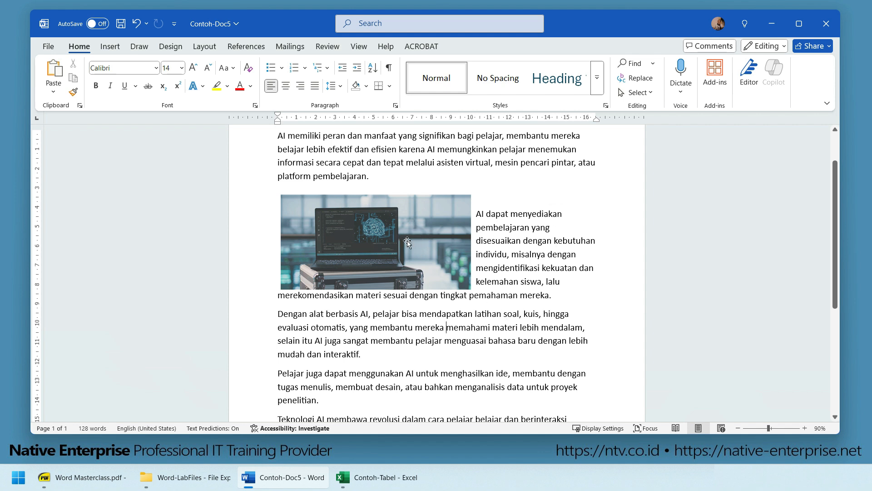
Step: Shrink the laptop picture to about 7 cm wide and reposition it at the left margin beside the second paragraph
left_click_drag(389, 244, 433, 325)
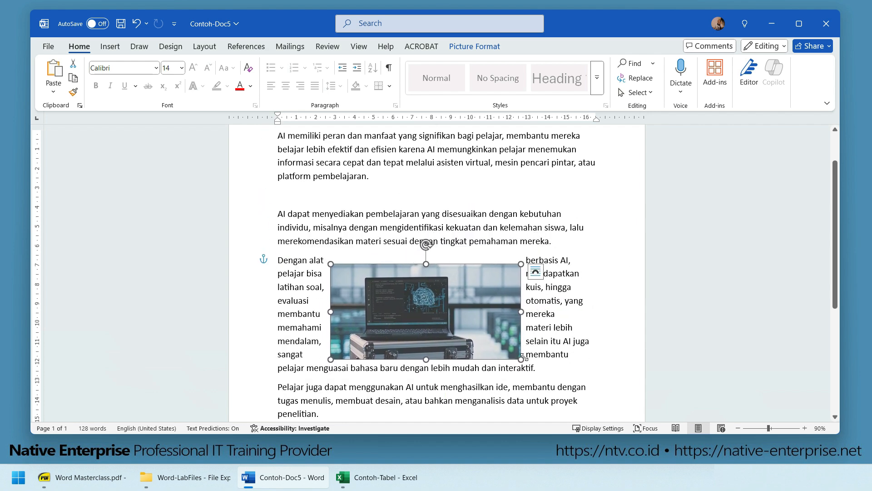
left_click_drag(521, 359, 463, 325)
left_click_drag(411, 294, 360, 211)
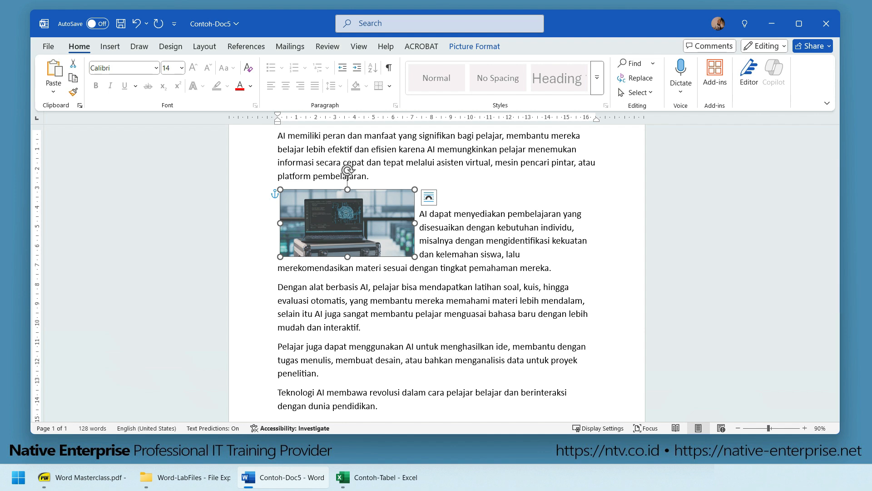
Step: Enlarge the laptop picture proportionally to about 11 cm wide
left_click(429, 197)
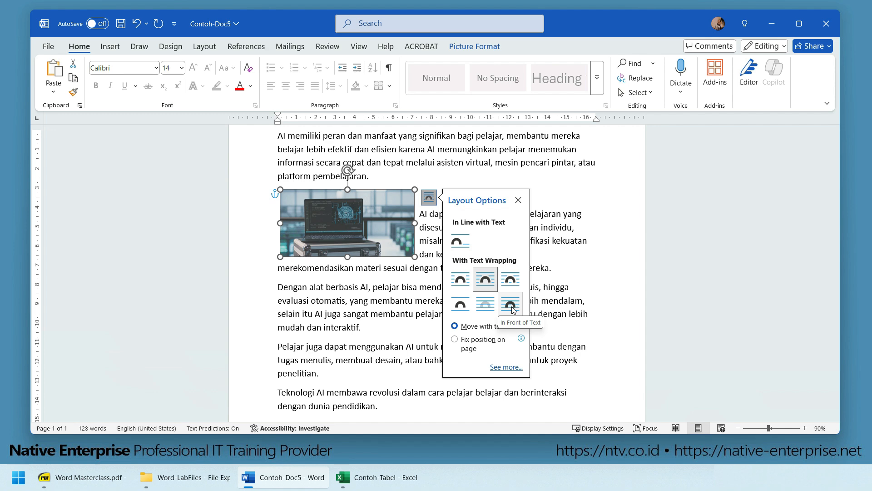
left_click(387, 264)
left_click(388, 232)
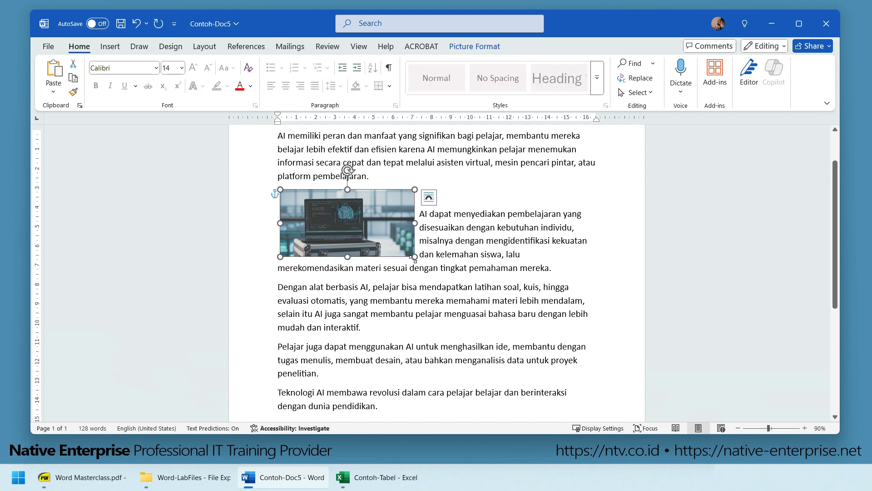
left_click_drag(415, 255, 493, 296)
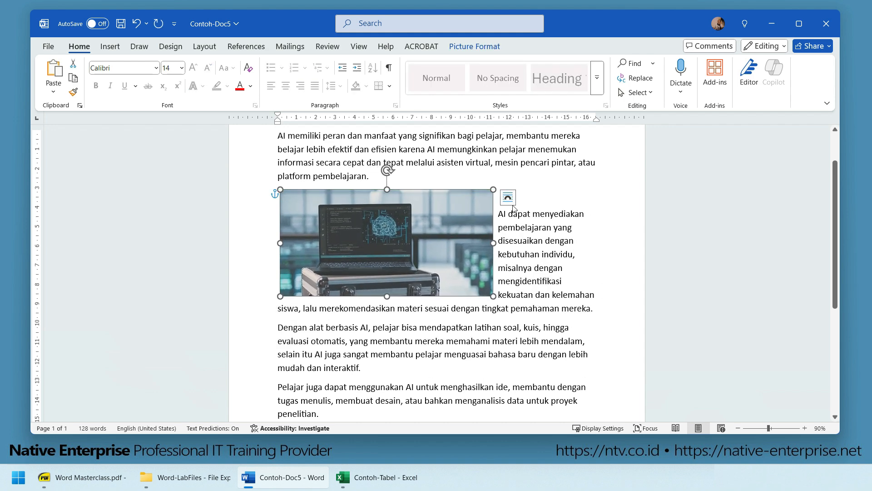
Step: Change the laptop picture's text wrapping to Behind Text and move it about 2 cm to the right
left_click(510, 200)
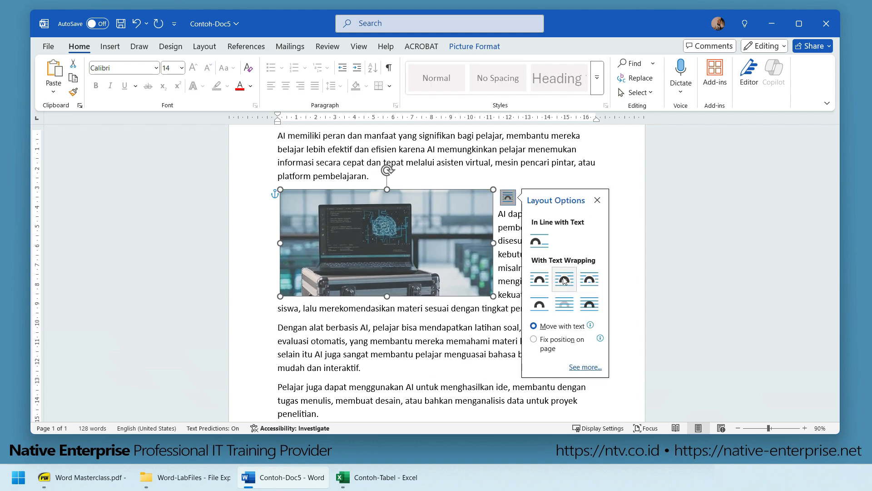
left_click(569, 307)
left_click_drag(449, 199, 489, 199)
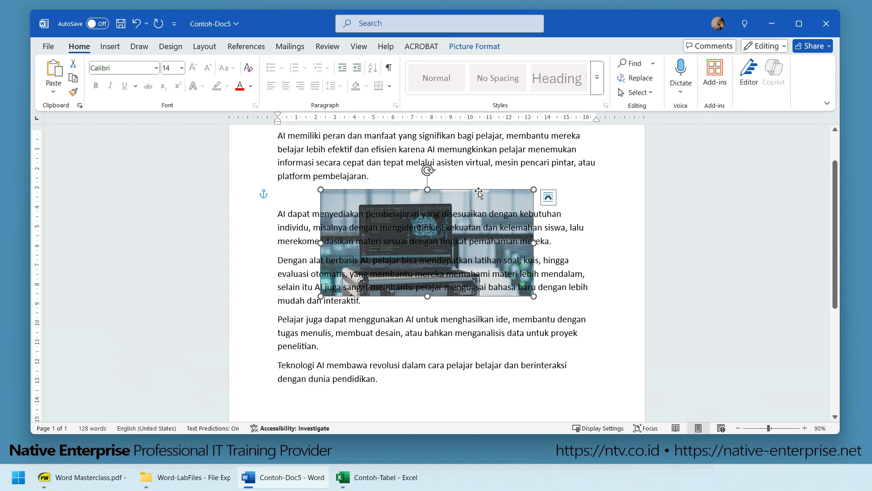
Step: Change the laptop picture's text wrapping to In Front of Text and move it to the left margin below the first paragraph
left_click(550, 208)
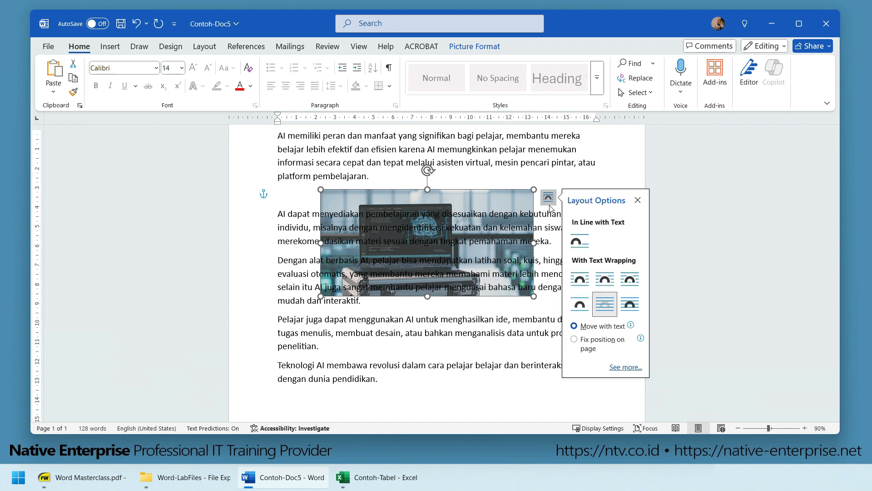
left_click(630, 304)
left_click_drag(447, 218, 443, 235)
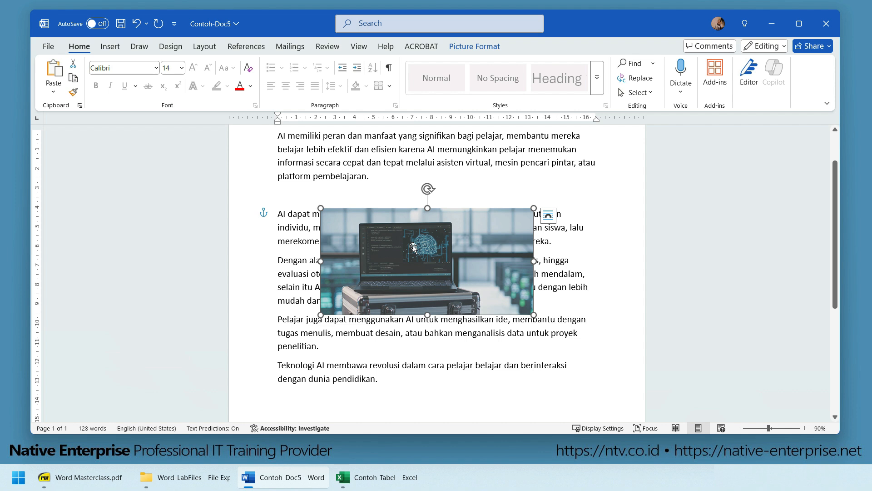
left_click_drag(414, 247, 370, 228)
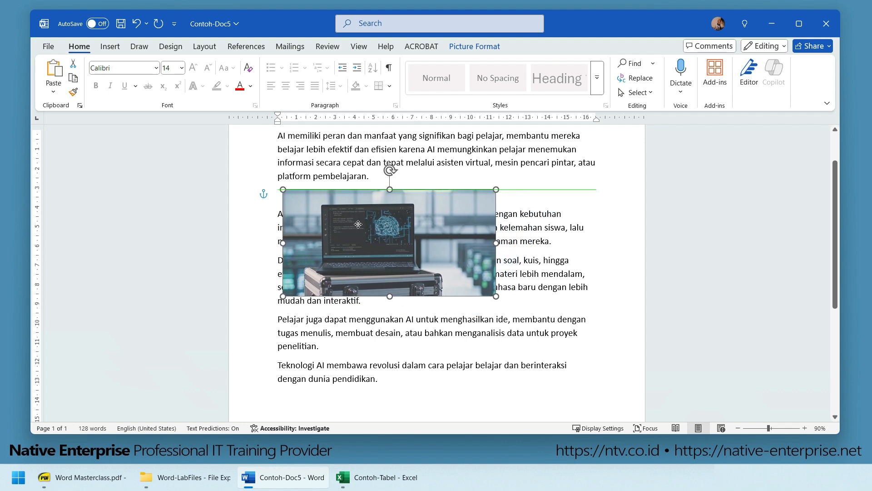
Step: Set the laptop picture's layout to In Line with Text and deselect it
left_click(505, 197)
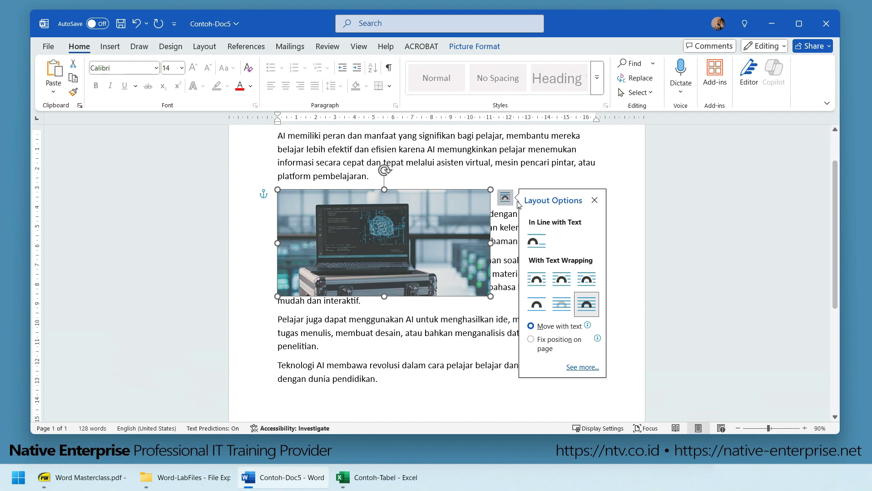
left_click(537, 241)
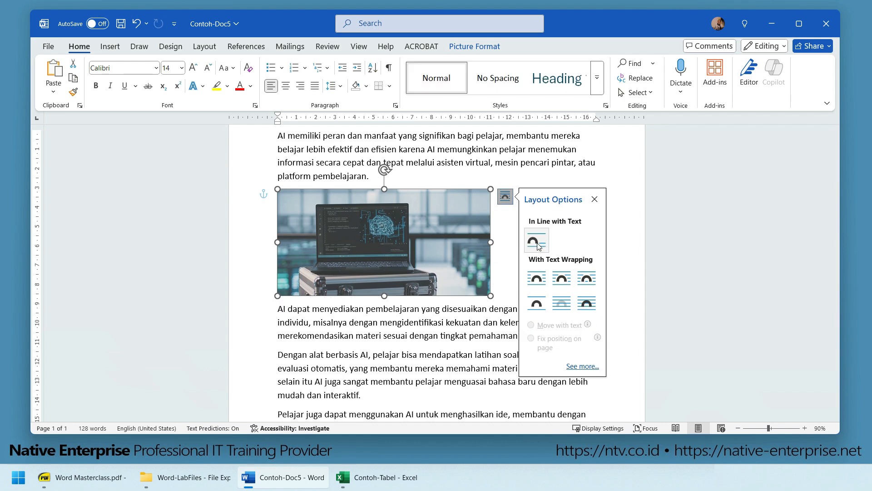
left_click(370, 319)
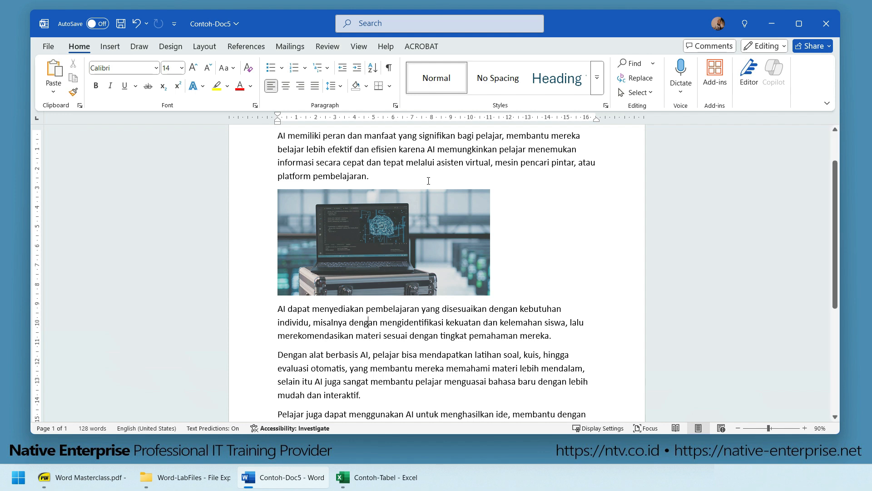
left_click(443, 209)
left_click(510, 201)
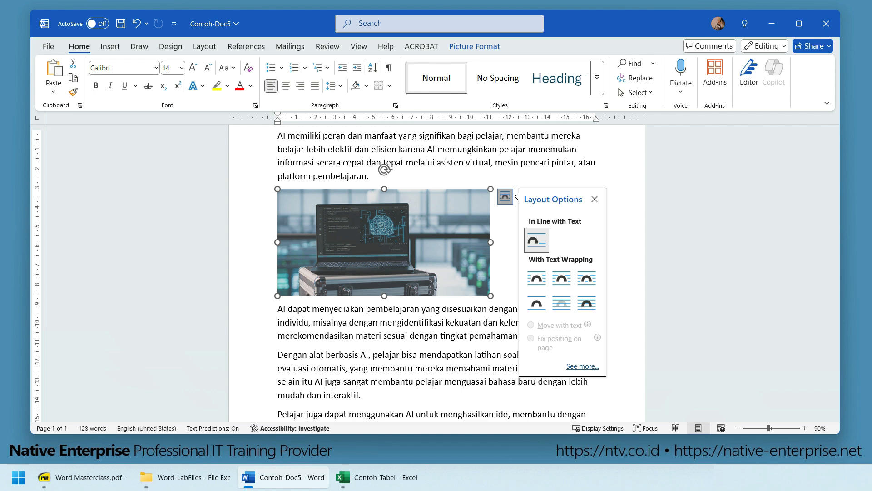
left_click(410, 337)
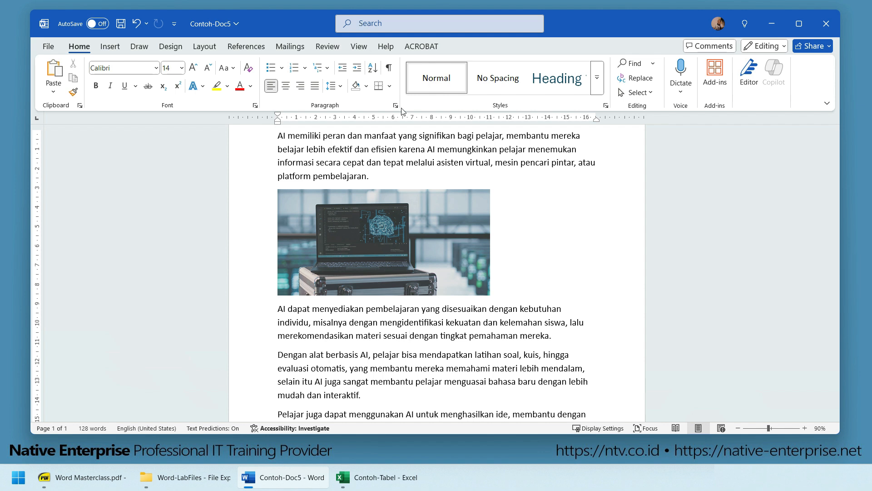
left_click(370, 149)
left_click(110, 47)
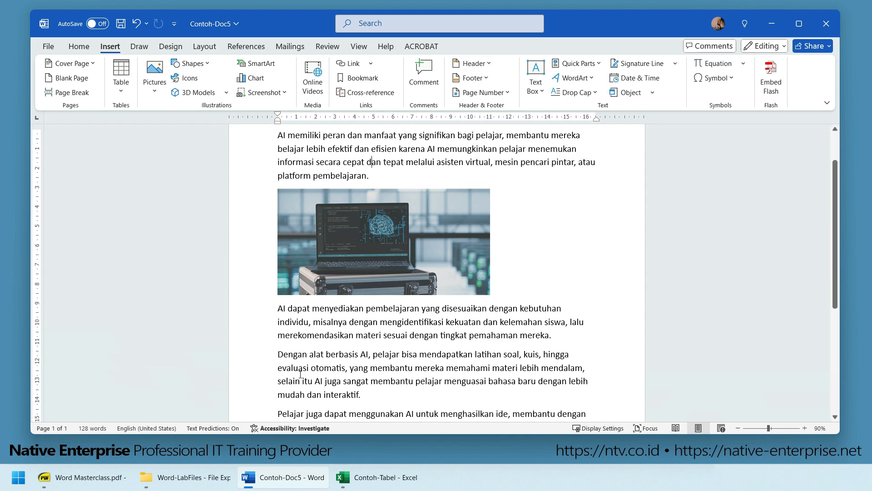
Step: Switch to the Contoh-Tabel workbook in Excel and check its file in the Word-LabFiles folder
mouse_move(381, 477)
left_click(397, 449)
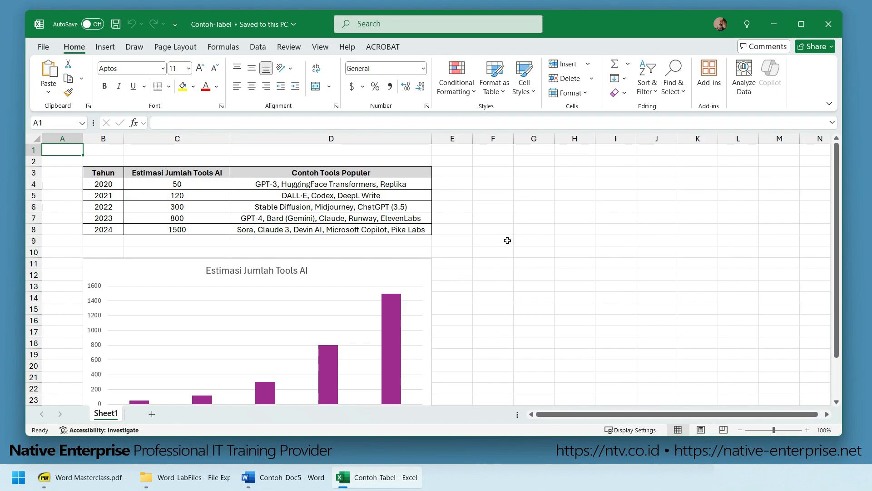
mouse_move(191, 477)
left_click(225, 437)
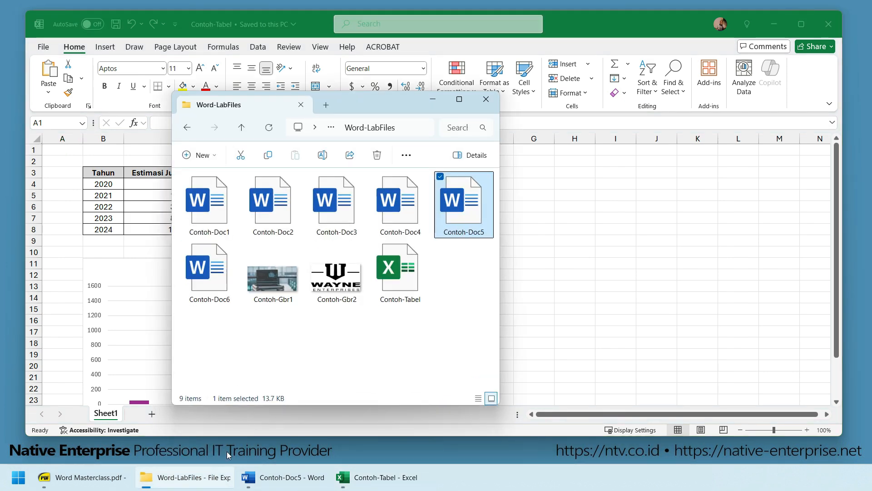
left_click(424, 341)
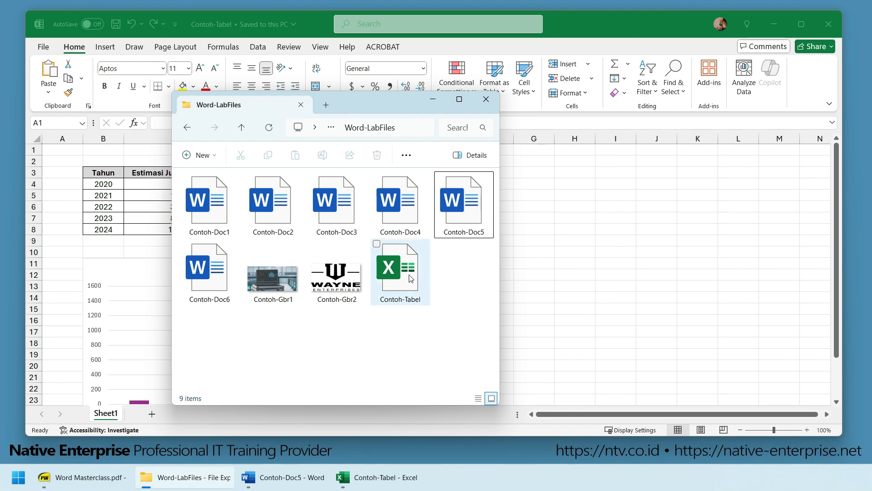
left_click(432, 99)
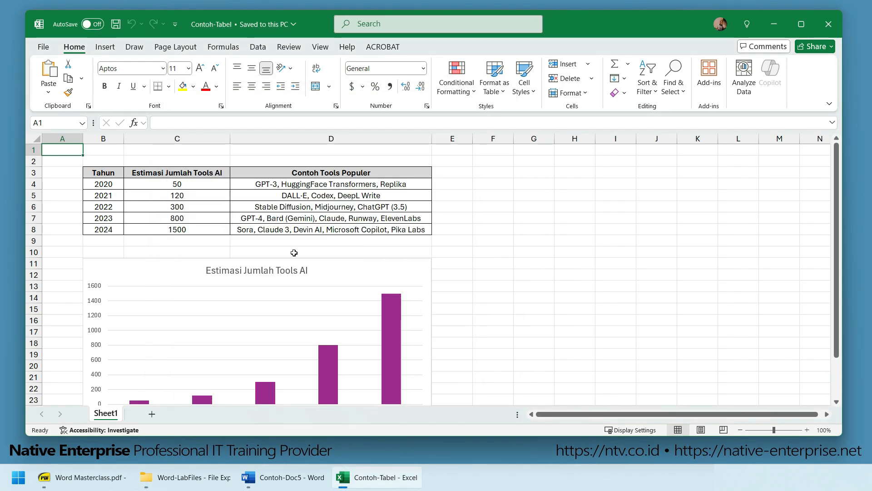
Step: Copy the AI tools table in cells B3:D8 of Sheet1
scroll(300, 256, "up", 3, "ctrl")
left_click_drag(150, 191, 611, 272)
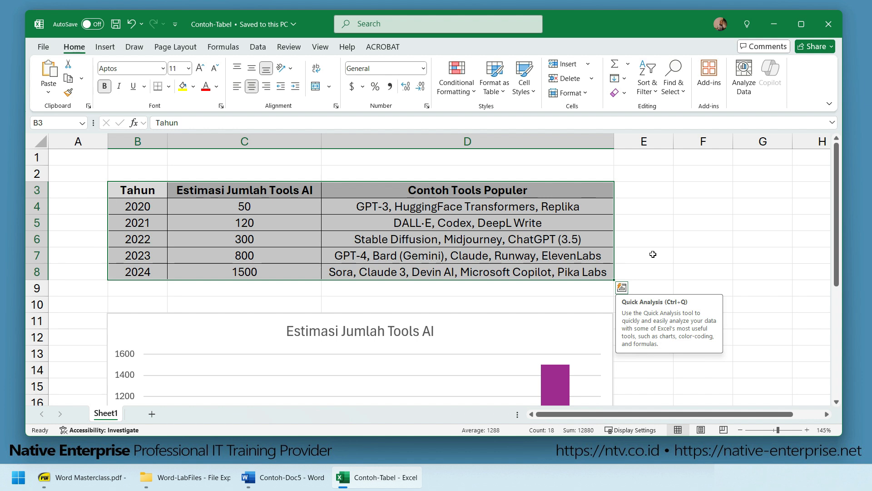
key("ctrl+c")
left_click(666, 255)
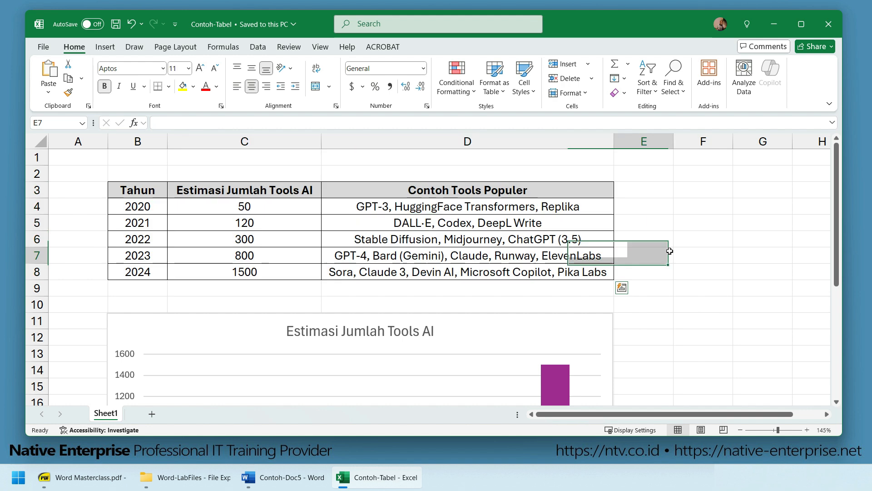
left_click_drag(139, 194, 454, 270)
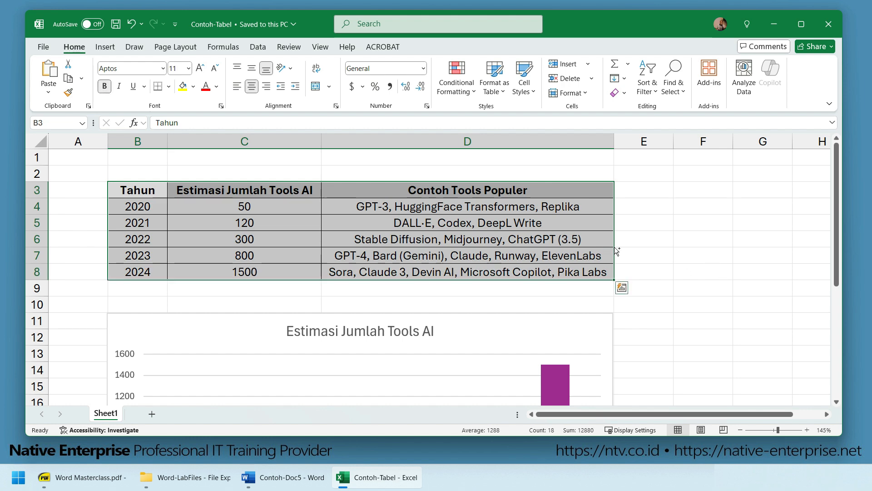
key("ctrl+c")
Step: Return to Contoh-Doc5 in Word and paste the copied table on a new line after the second paragraph
left_click(764, 25)
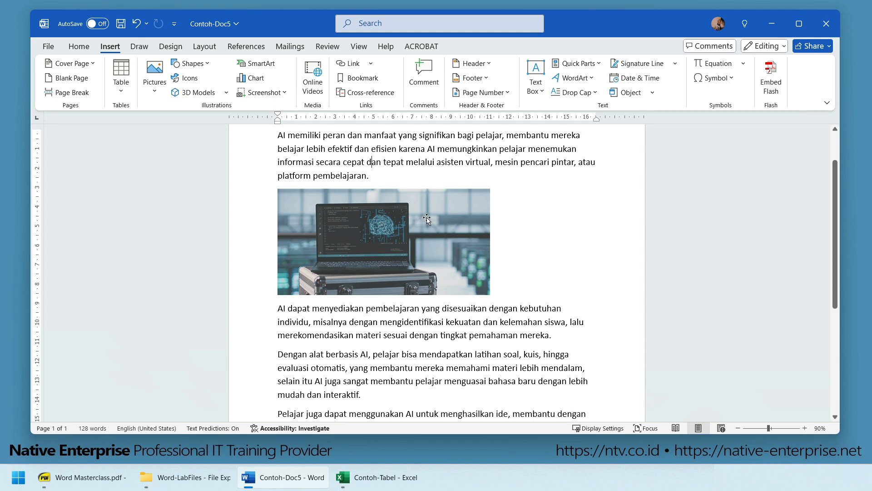
scroll(509, 273, "down", 2)
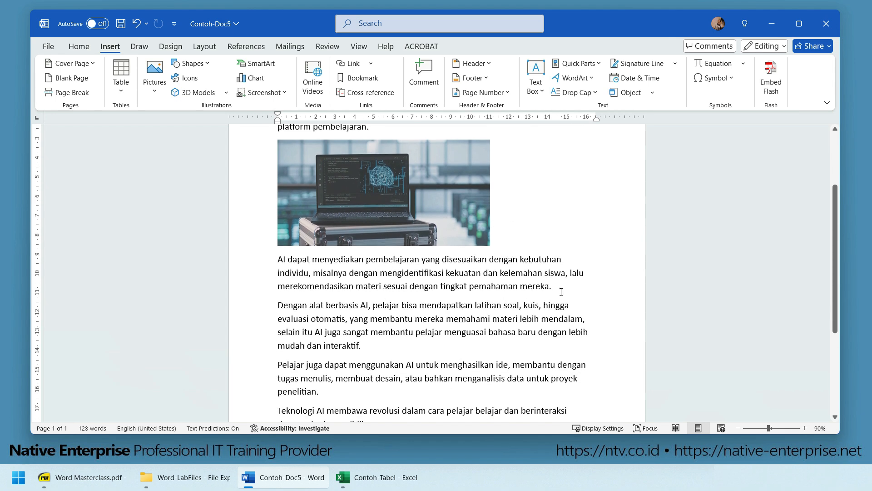
left_click(559, 289)
key("Return")
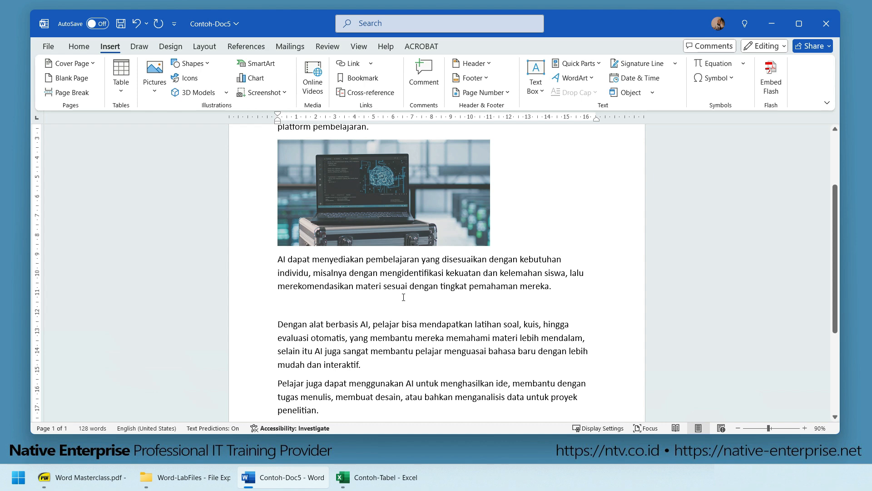
key("ctrl+v")
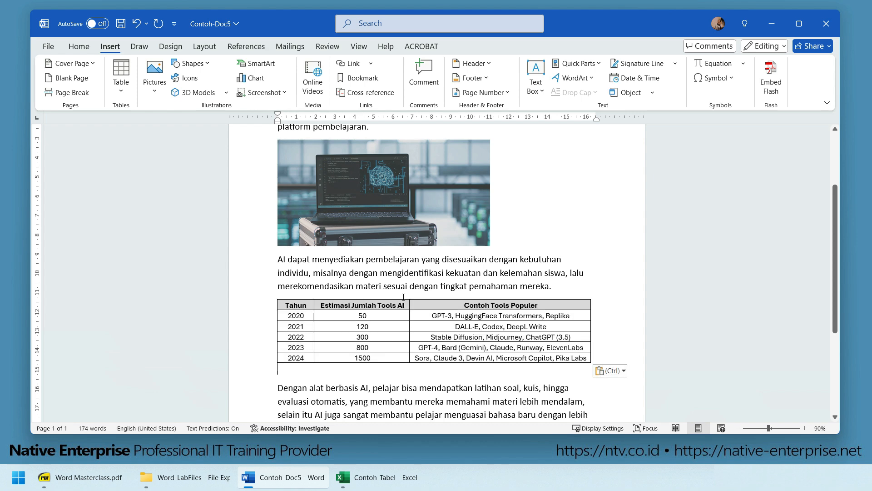
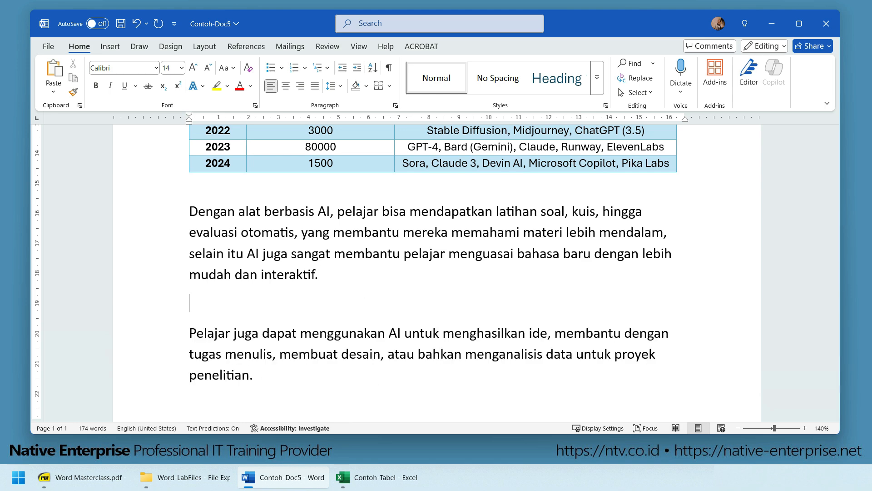
Step: Copy the B3:D8 table from the Contoh-Tabel workbook in Excel again and return to Contoh-Doc5 in Word
scroll(431, 364, "down", 1)
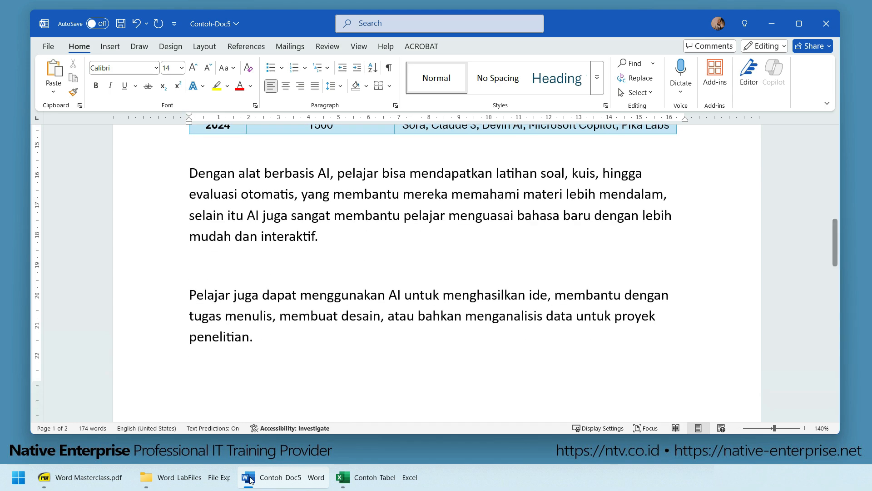
left_click(375, 478)
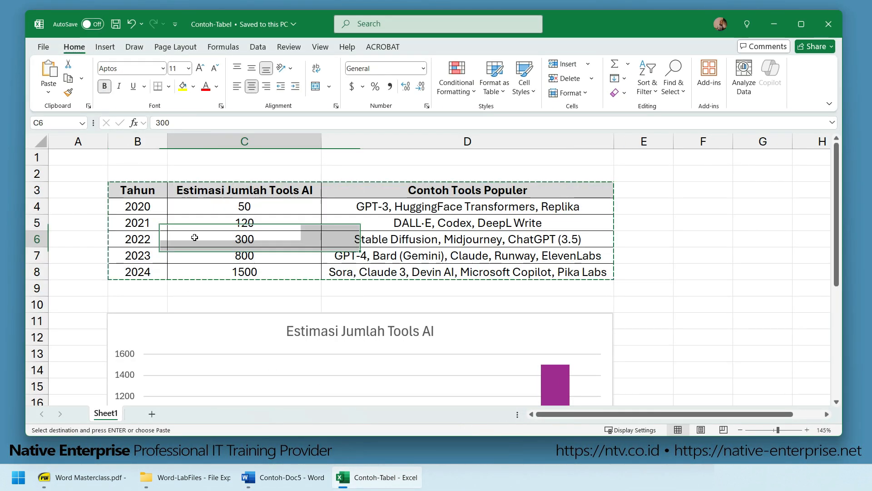
left_click_drag(137, 191, 461, 271)
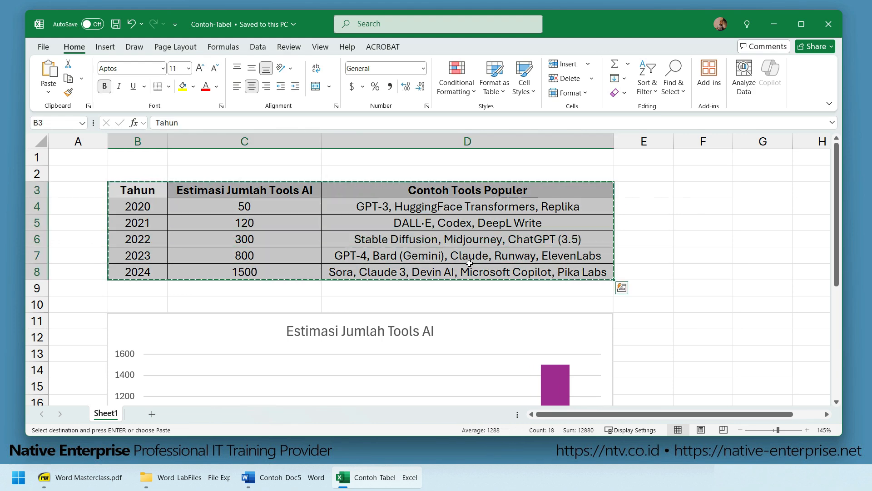
left_click(774, 24)
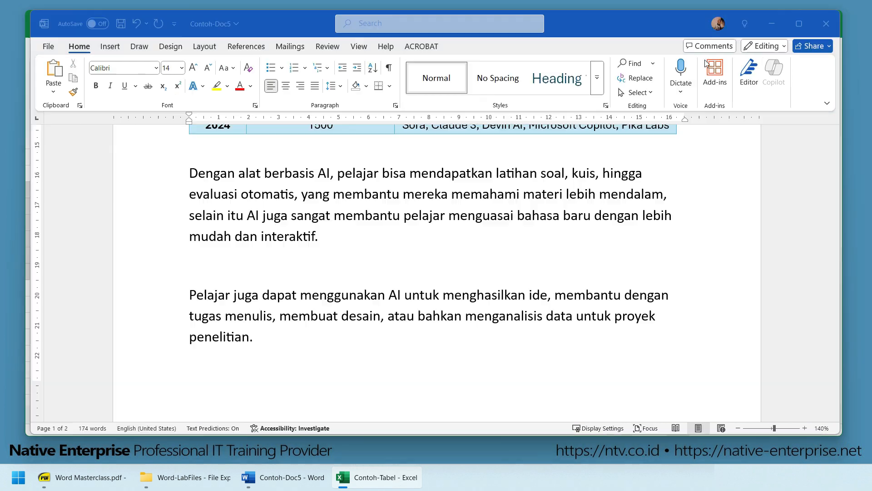
Step: Examine the paste options offered on the empty line below the paragraph ending "mudah dan interaktif", particularly Picture
right_click(195, 265)
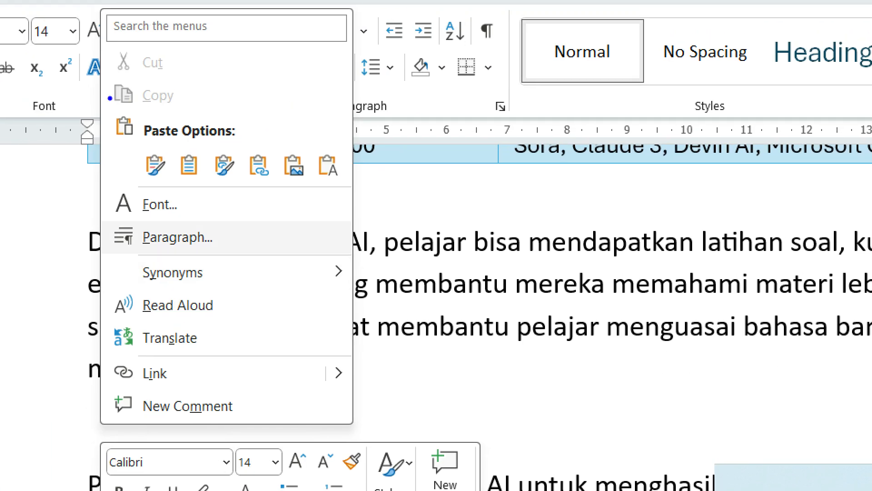
mouse_move(103, 100)
left_mouse_down()
mouse_move(149, 128)
mouse_move(245, 139)
mouse_move(321, 197)
mouse_move(329, 189)
left_mouse_up()
key("Escape")
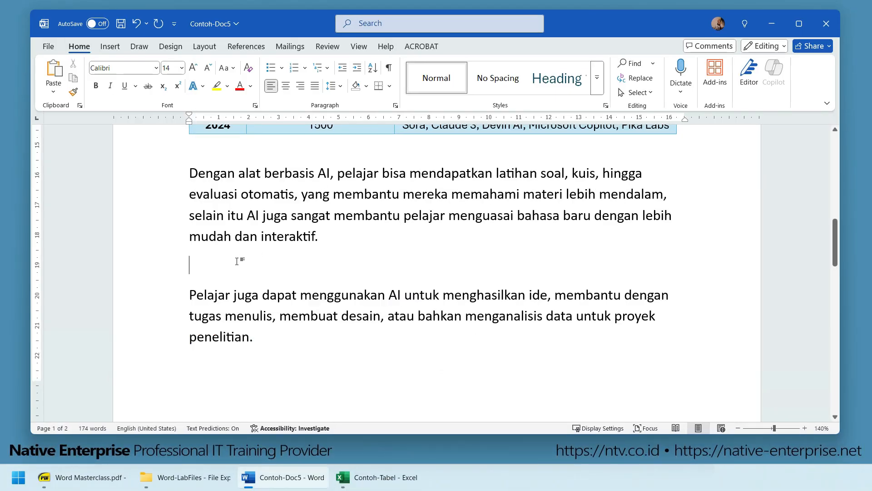
right_click(212, 265)
mouse_move(266, 184)
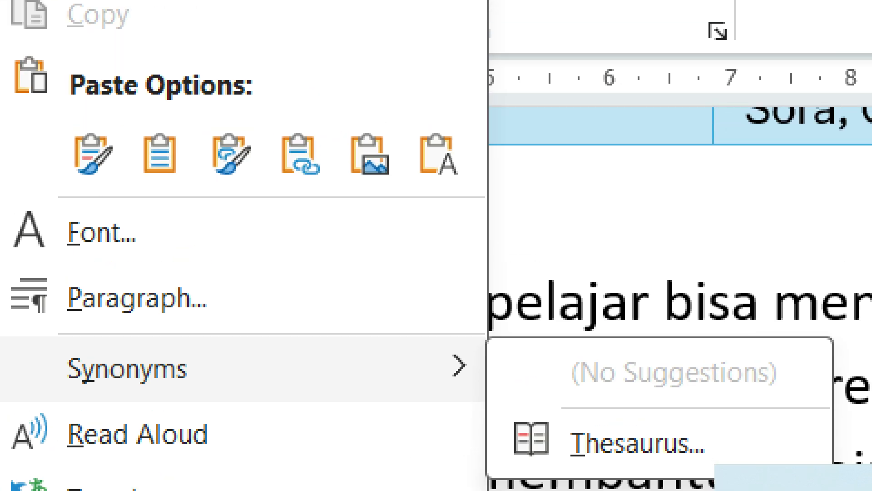
left_click(292, 95)
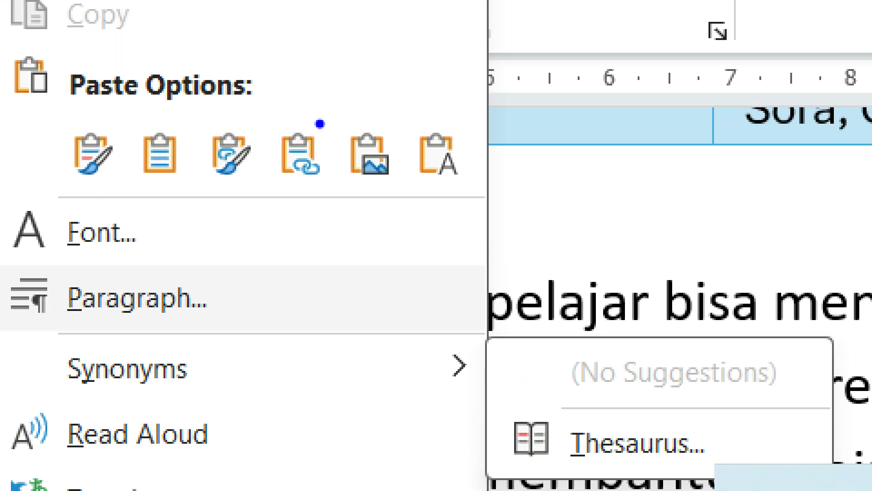
left_click_drag(309, 109, 413, 204)
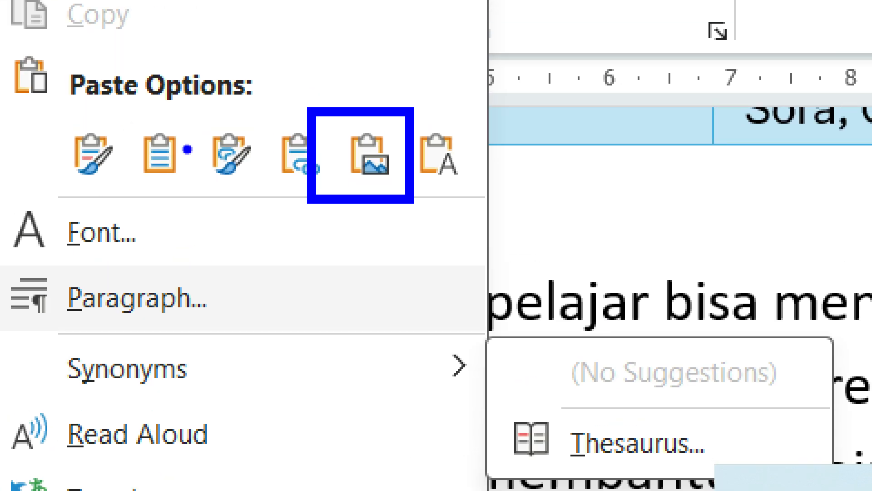
left_click_drag(29, 47, 253, 115)
left_click_drag(374, 186, 488, 273)
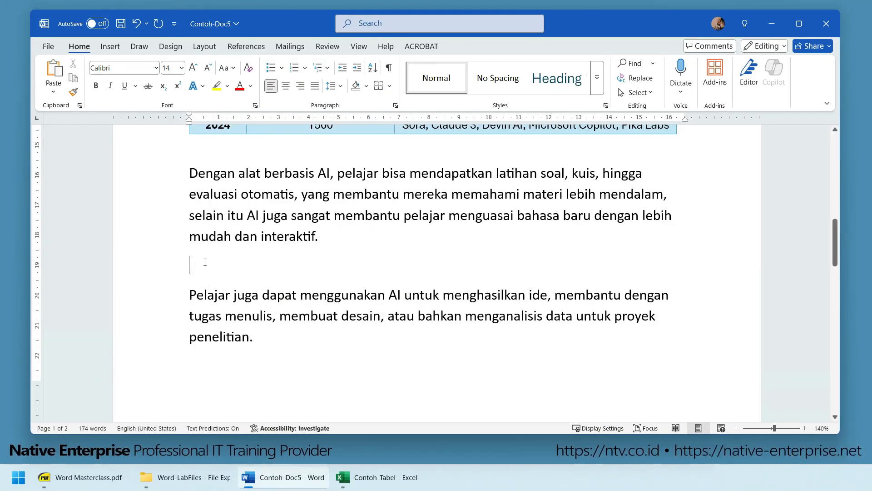
Step: Paste the copied table as a picture on the empty line below the paragraph ending "mudah dan interaktif", select it and compare it with the blue table
right_click(205, 262)
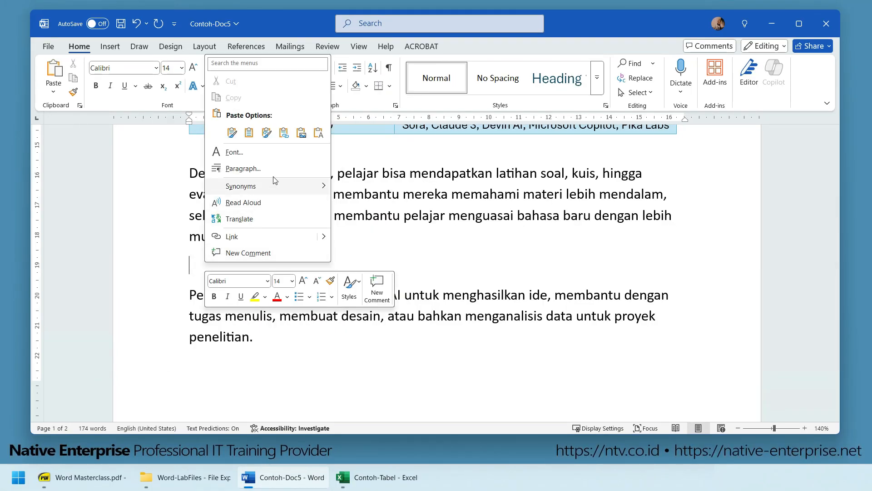
left_click(304, 137)
left_click(401, 301)
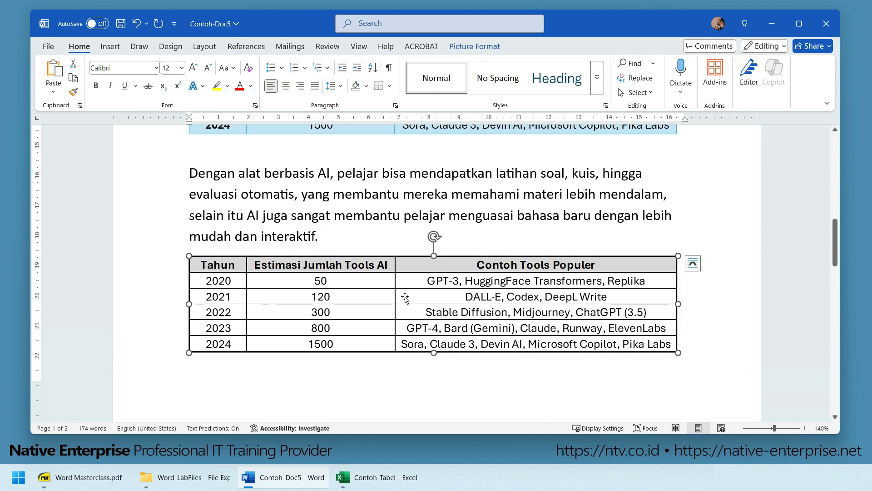
scroll(414, 300, "up", 3)
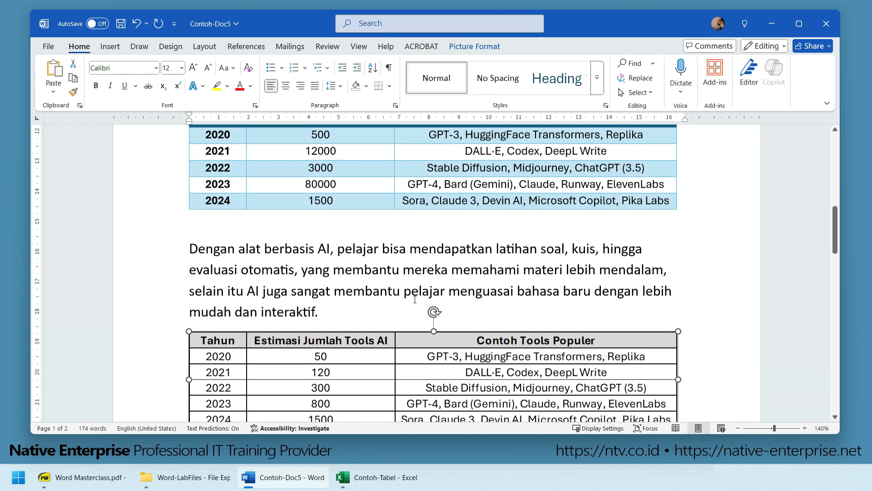
scroll(399, 308, "down", 3)
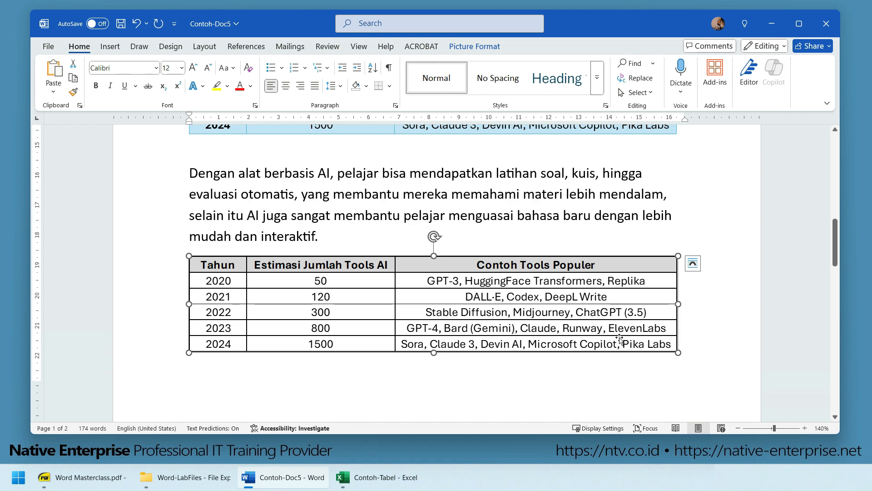
Step: Shrink the table picture to about 10 cm wide and set its text wrapping to Square
left_click_drag(678, 353, 443, 308)
left_click(464, 263)
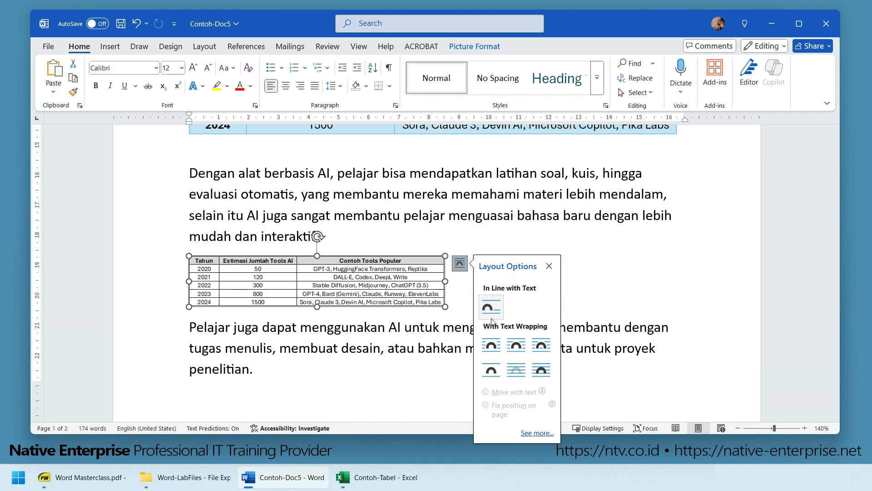
left_click(491, 346)
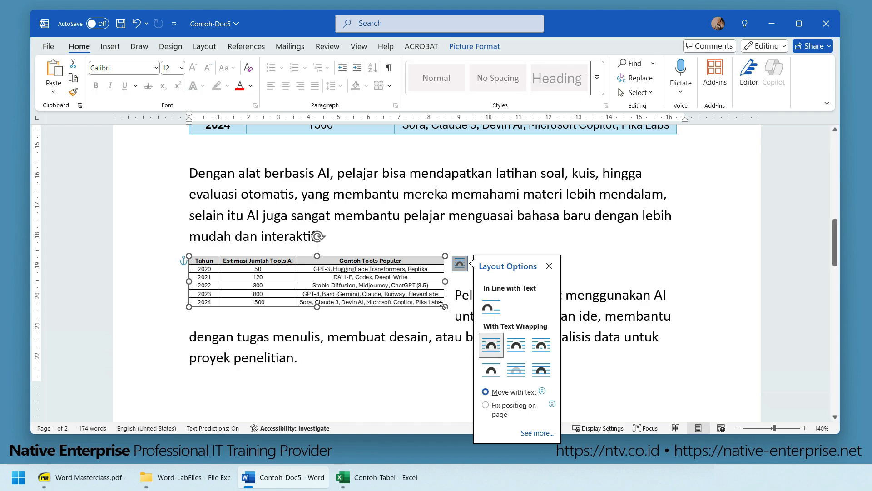
left_click_drag(445, 306, 513, 319)
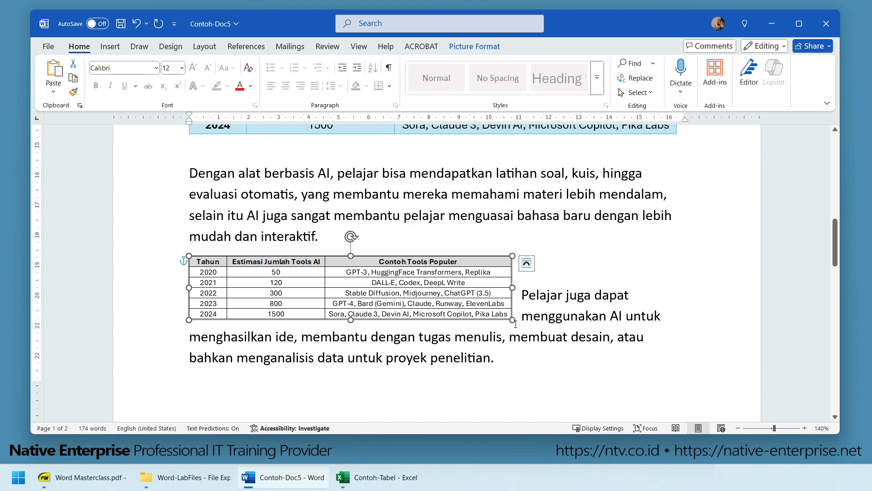
left_click_drag(514, 321, 492, 315)
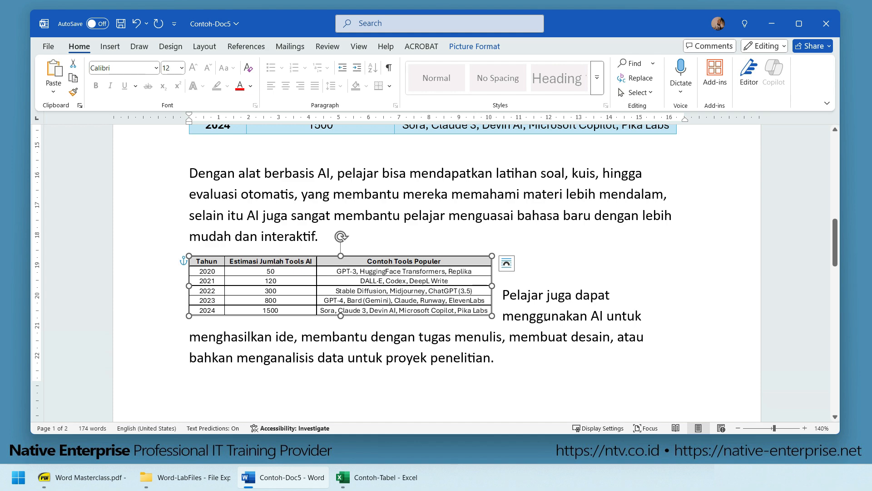
Step: Set the table picture's layout to In Line with Text and enlarge it to about 15 cm wide
scroll(546, 320, "up", 5)
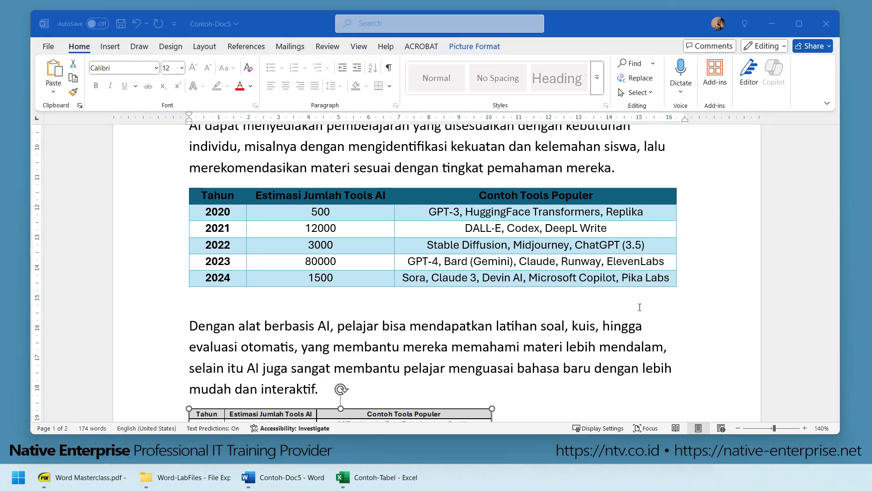
scroll(447, 345, "down", 2)
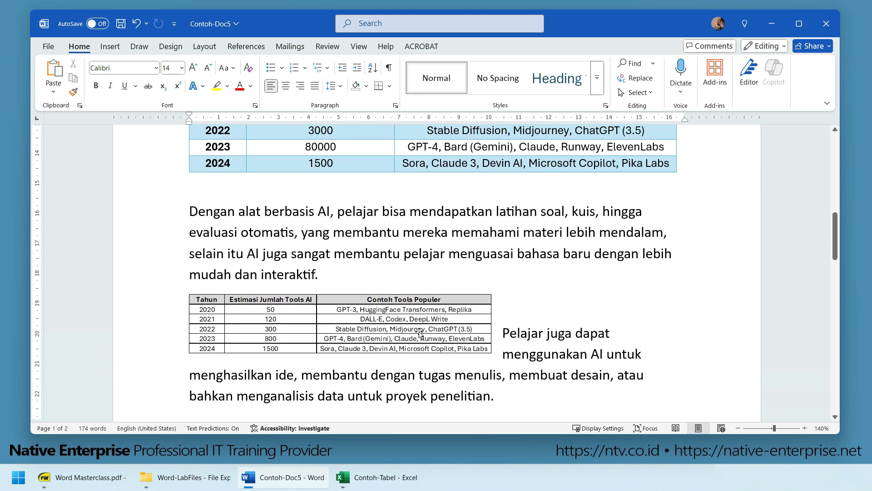
left_click(506, 301)
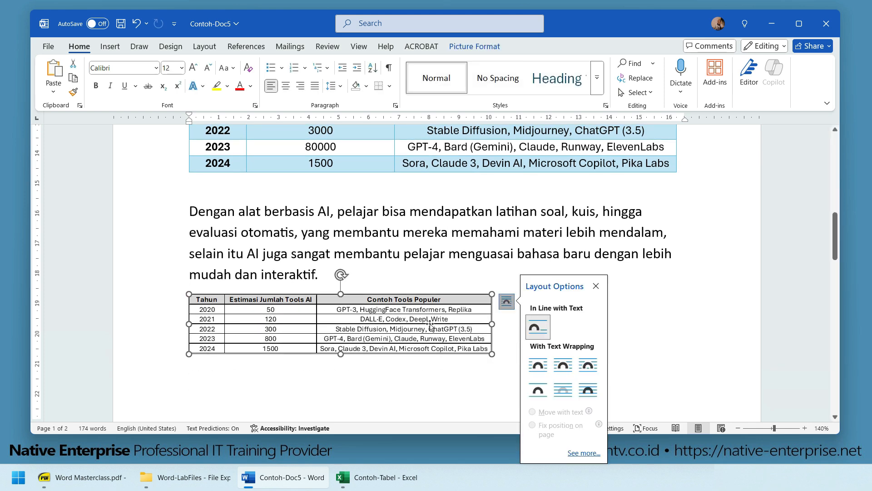
left_click(426, 336)
left_click_drag(493, 354, 650, 384)
left_click(541, 282)
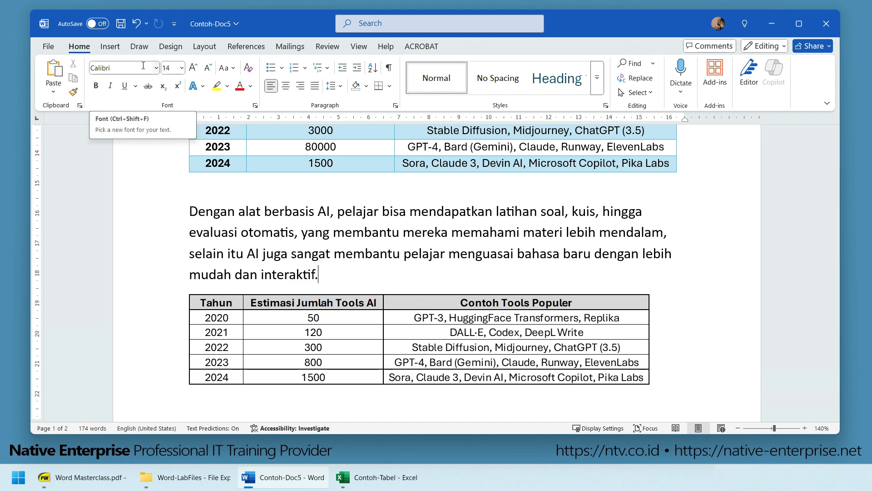
Step: Switch to the Contoh-Tabel workbook in Excel and copy the "Estimasi Jumlah Tools AI" column chart below the table
left_click(110, 46)
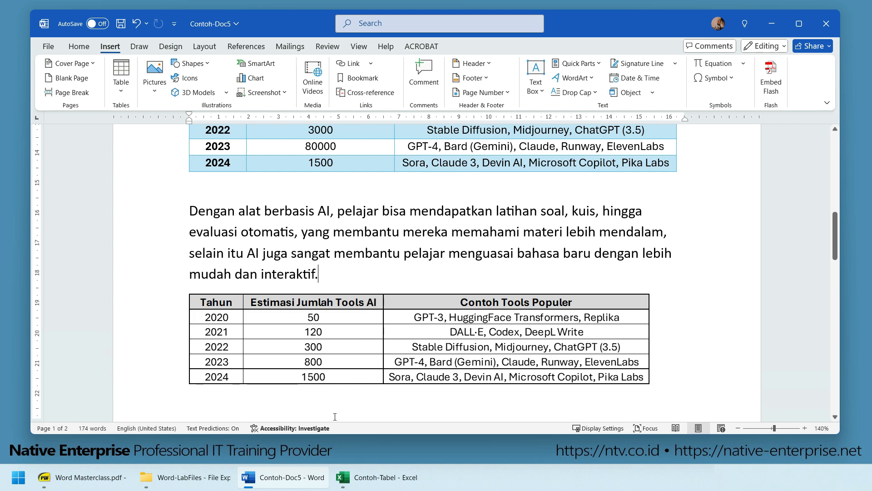
mouse_move(377, 477)
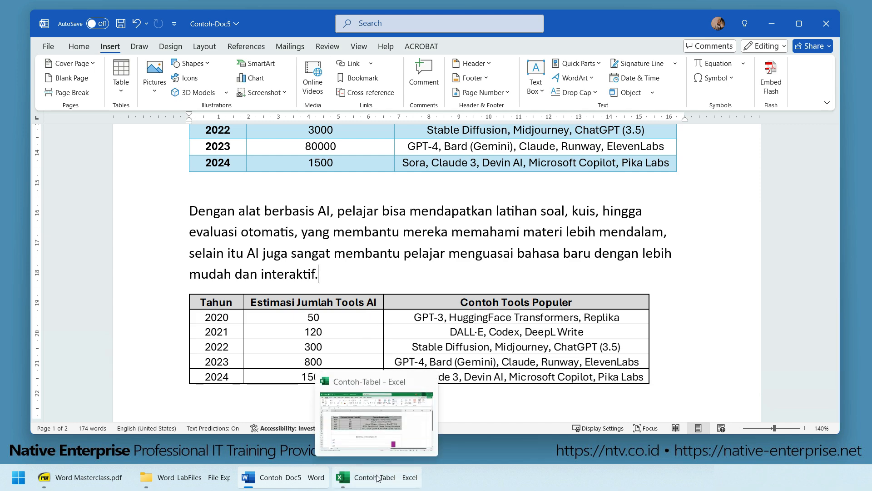
left_click(377, 478)
scroll(308, 327, "down", 2)
left_click(264, 234)
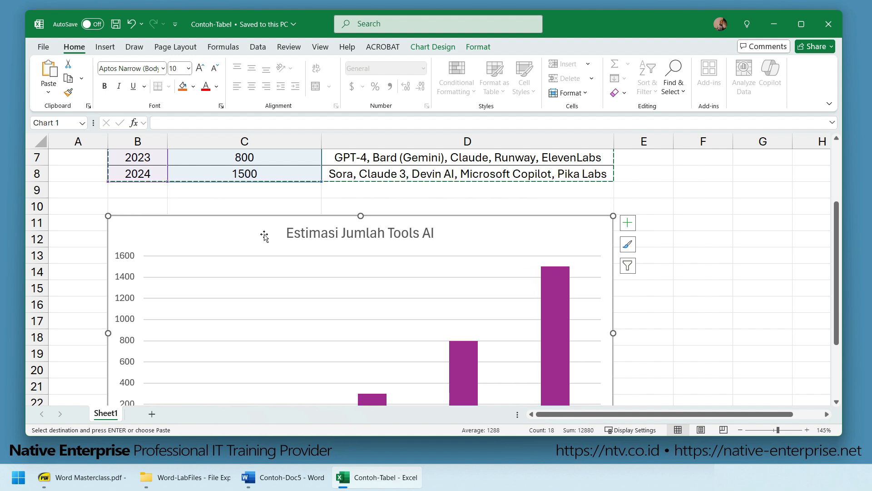
left_click(677, 338)
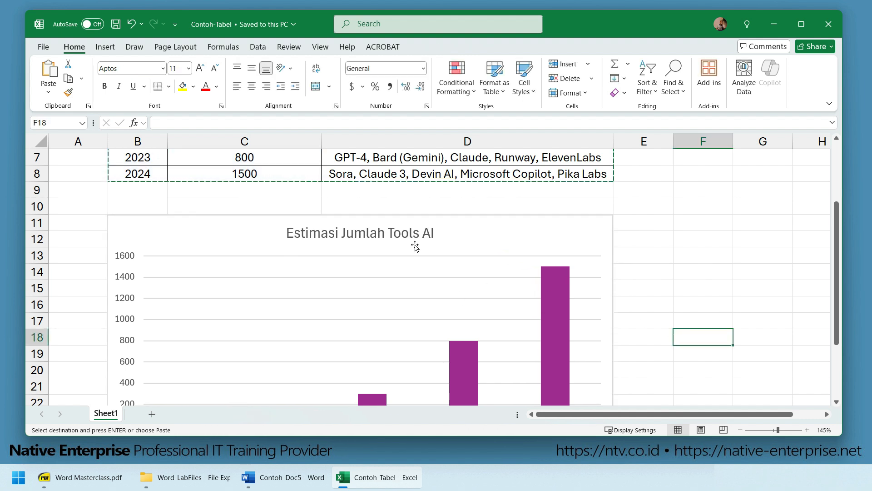
left_click(496, 242)
key("Escape")
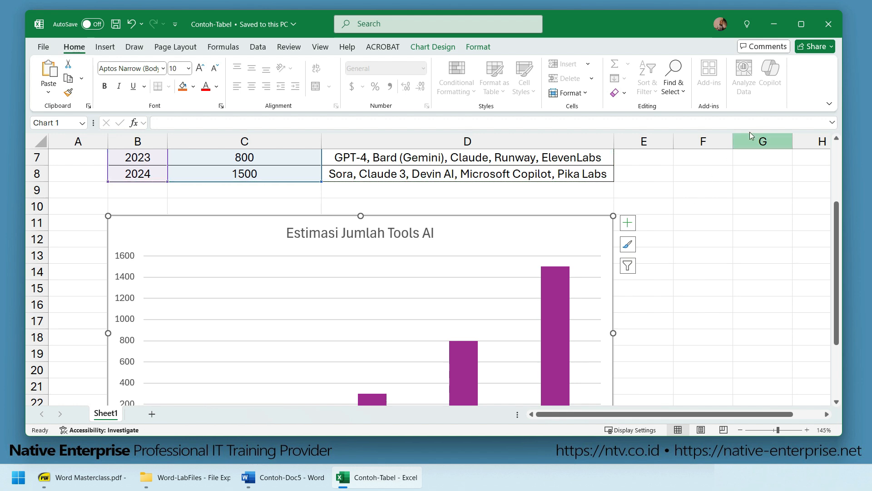
Step: Return to Contoh-Doc5 in Word and paste the copied chart on a new line after the paragraph ending "penelitian"
left_click(769, 25)
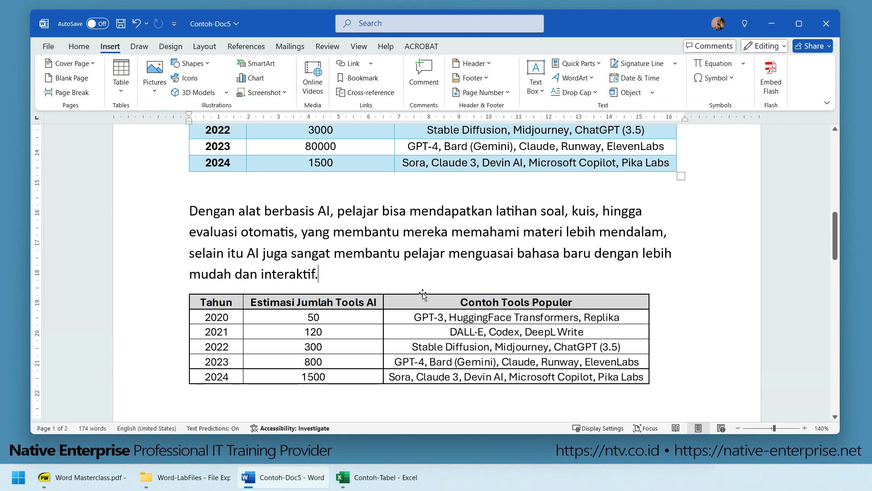
scroll(422, 294, "down", 10)
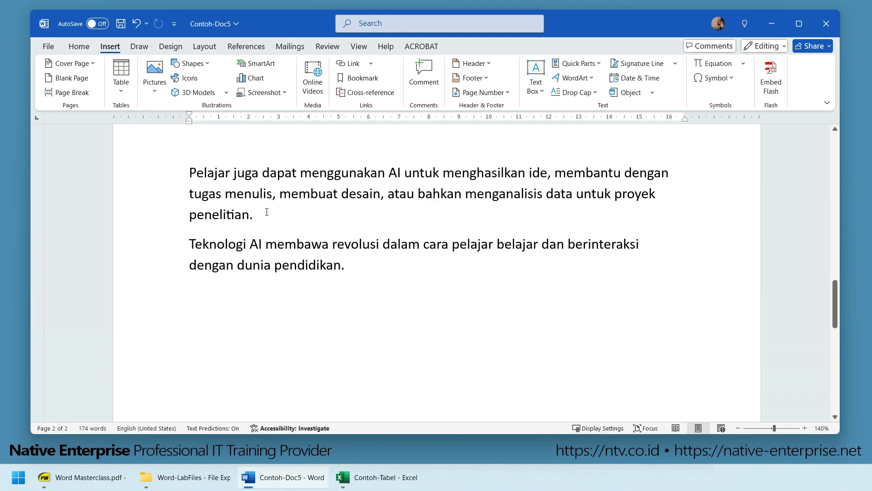
left_click(267, 212)
key("Return")
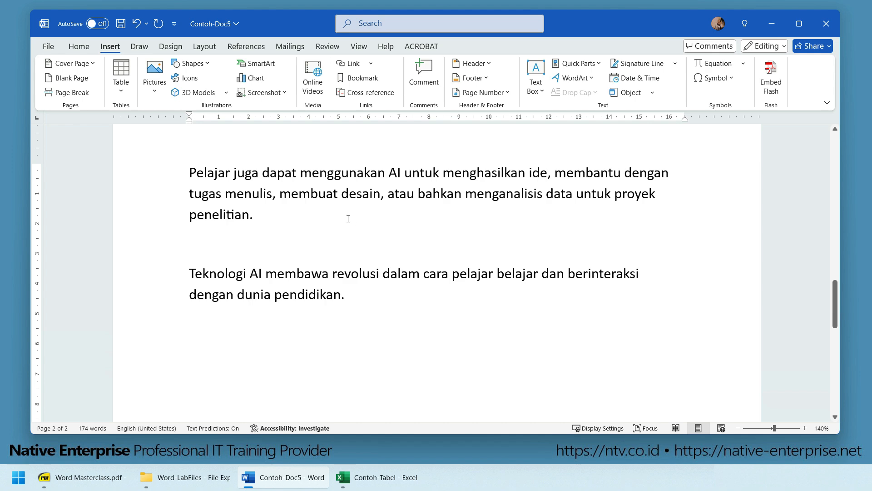
key("ctrl+v")
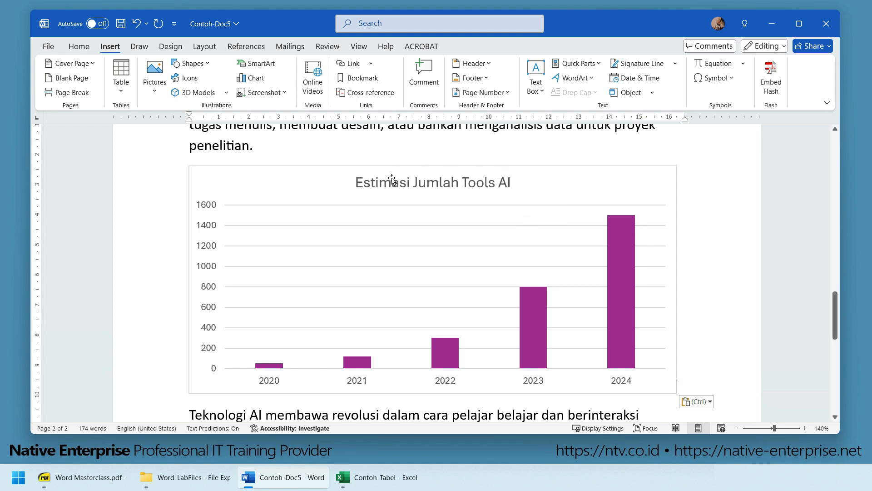
Step: Apply the chart style with a green background and hatched columns to the pasted chart
left_click(624, 191)
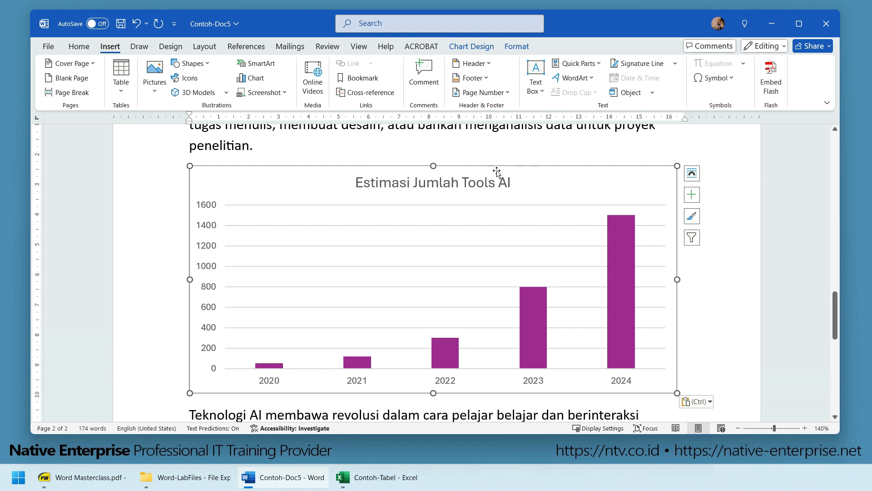
left_click(472, 47)
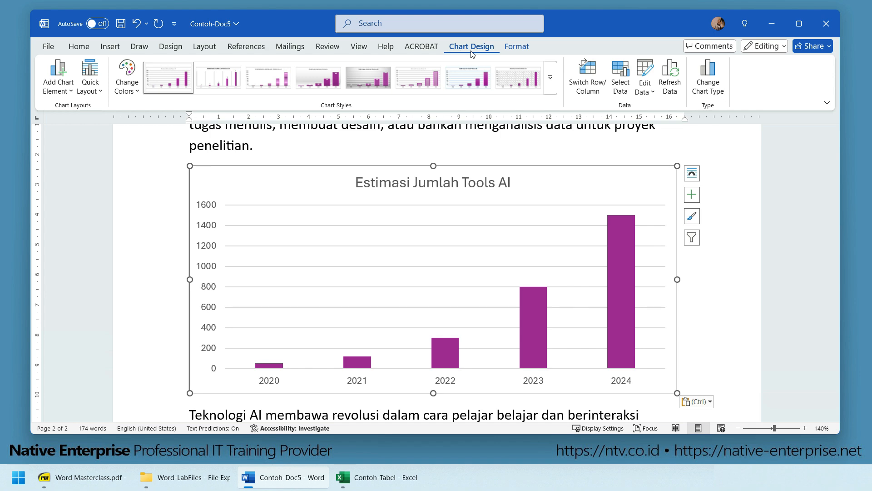
left_click(553, 90)
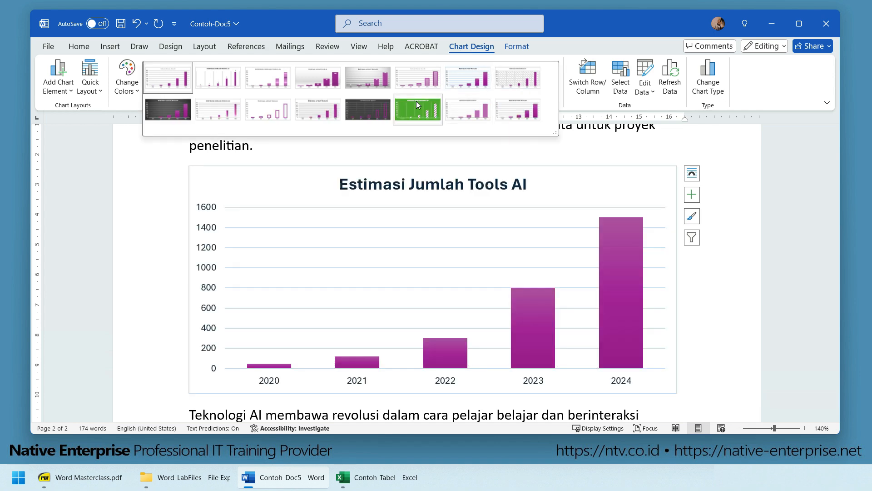
left_click(429, 114)
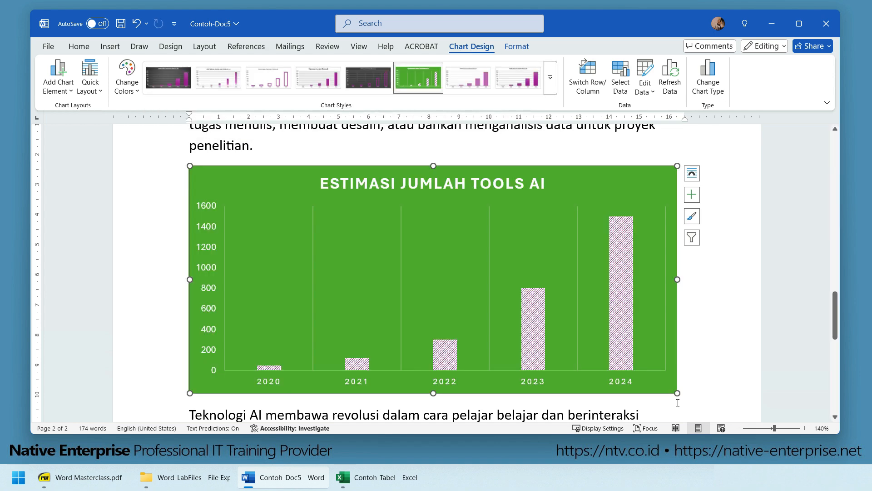
Step: Set the chart's text wrapping to Square and shrink it to about 8 cm wide
left_click_drag(676, 392, 588, 352)
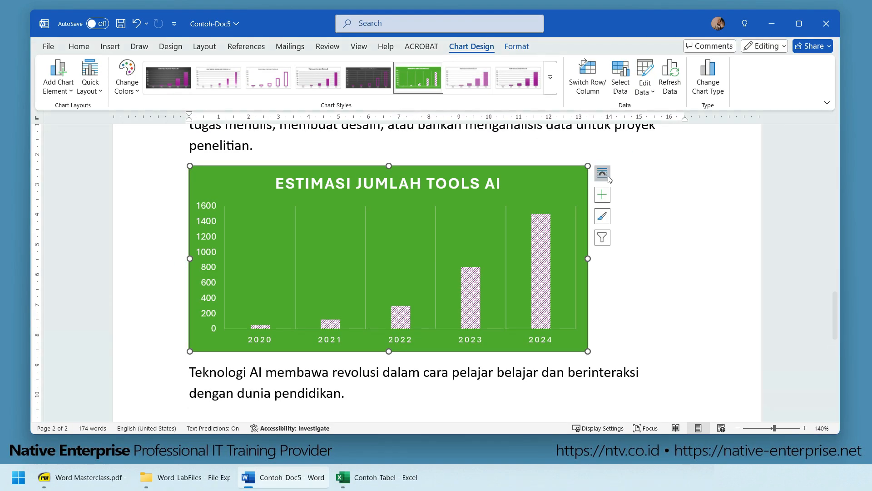
left_click(567, 158)
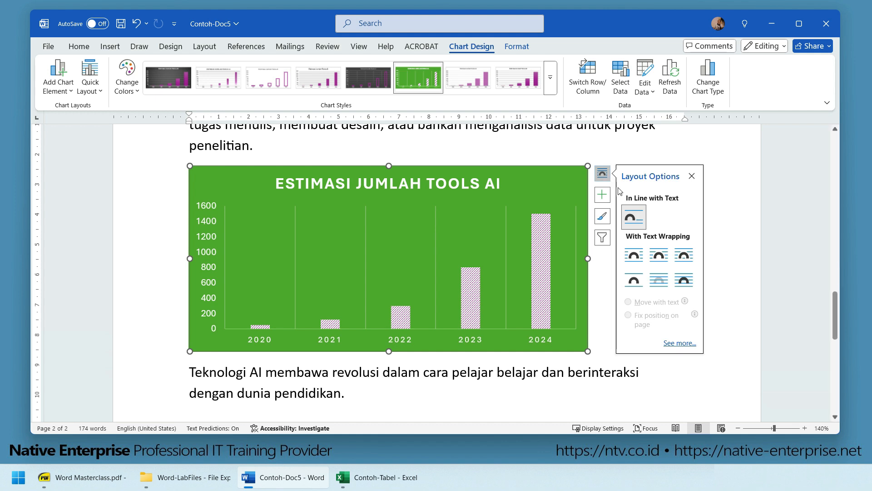
left_click(635, 256)
left_click_drag(589, 350, 422, 262)
Step: Move the chart up beside the paragraph starting "Pelajar juga dapat" so its text wraps around the chart's right side
scroll(498, 276, "up", 2)
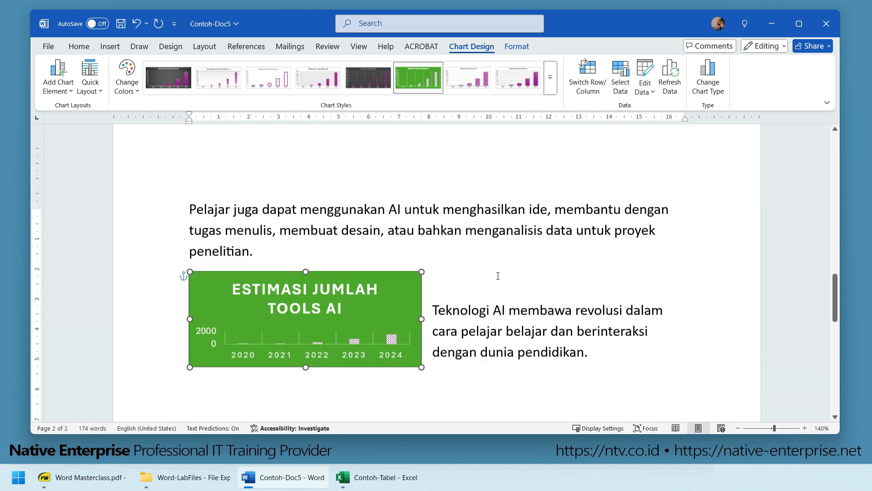
left_click_drag(382, 286, 377, 210)
scroll(536, 292, "up", 3)
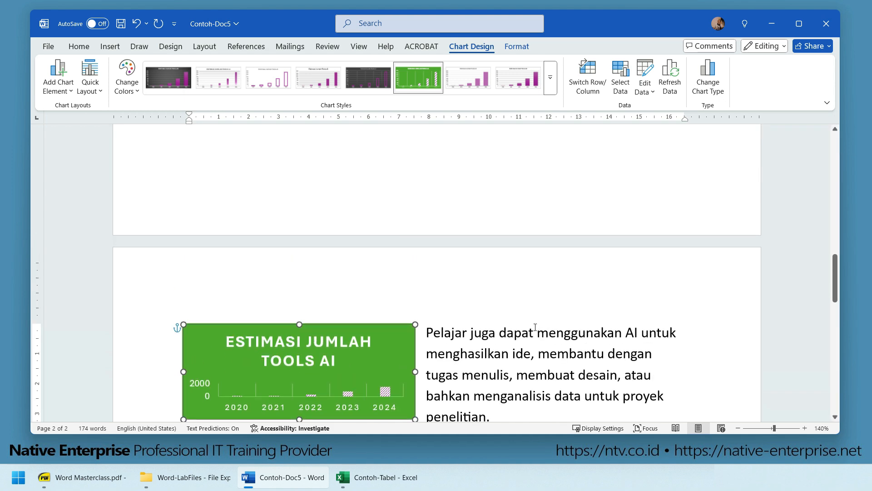
Step: Set the green chart's layout to In Line with Text
scroll(500, 293, "down", 2)
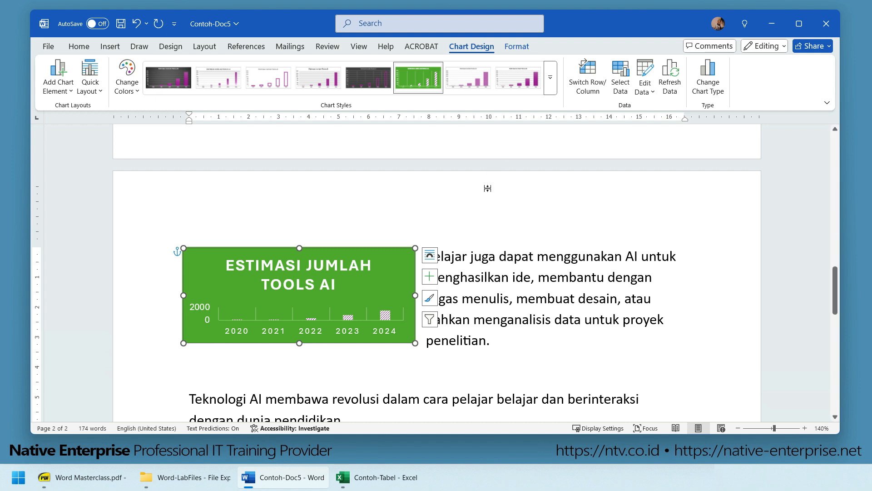
left_click(430, 256)
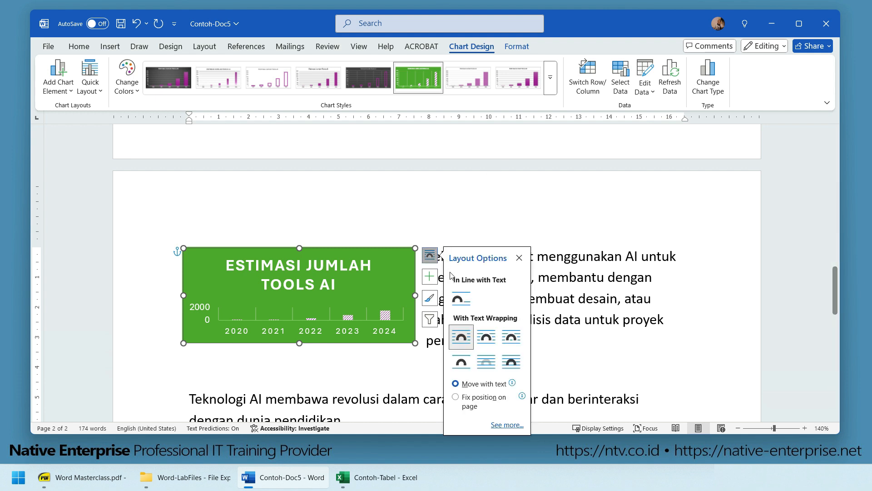
left_click(461, 299)
left_click(584, 280)
Step: Enlarge the chart to about 10.6 cm wide and move the paragraph starting "Pelajar juga dapat" onto its own line below it
left_click(411, 327)
left_click_drag(422, 343, 508, 392)
scroll(557, 362, "down", 1)
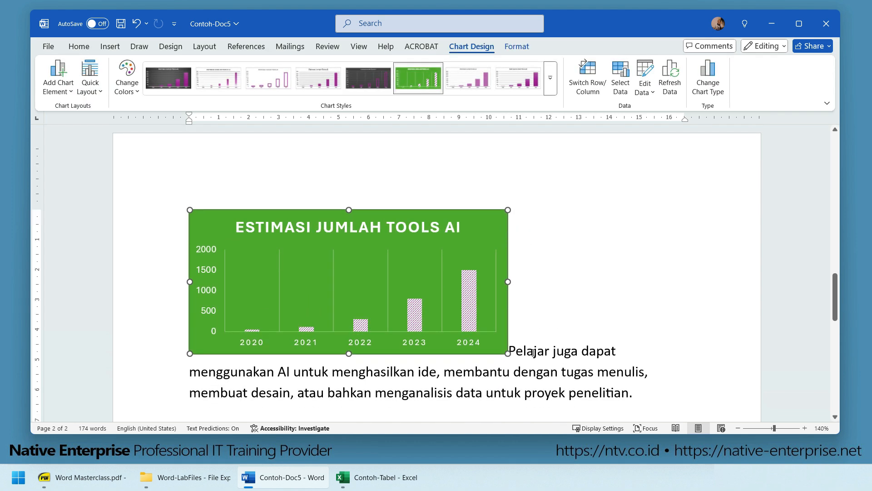
left_click(510, 351)
key("ctrl+z")
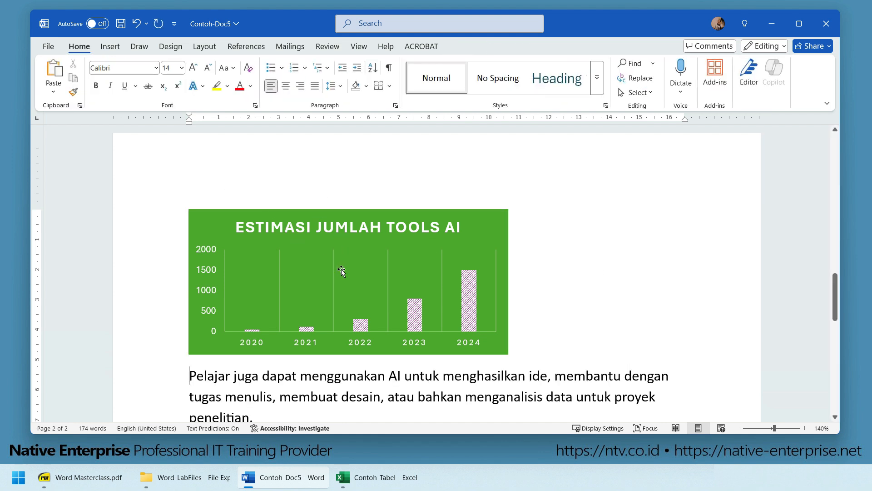
Step: Review the picture, the two tables and the chart throughout the document
scroll(341, 269, "down", 4)
scroll(389, 255, "up", 5)
scroll(390, 255, "up", 6)
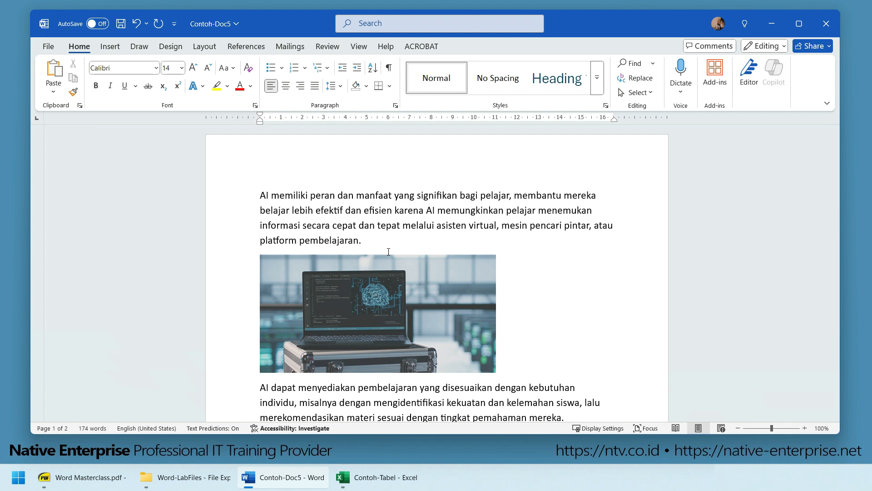
scroll(517, 291, "down", 5)
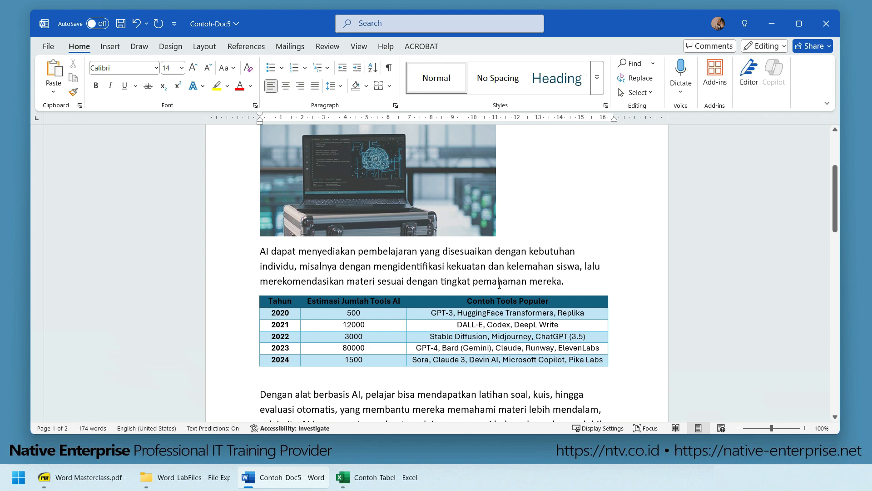
scroll(500, 285, "down", 6)
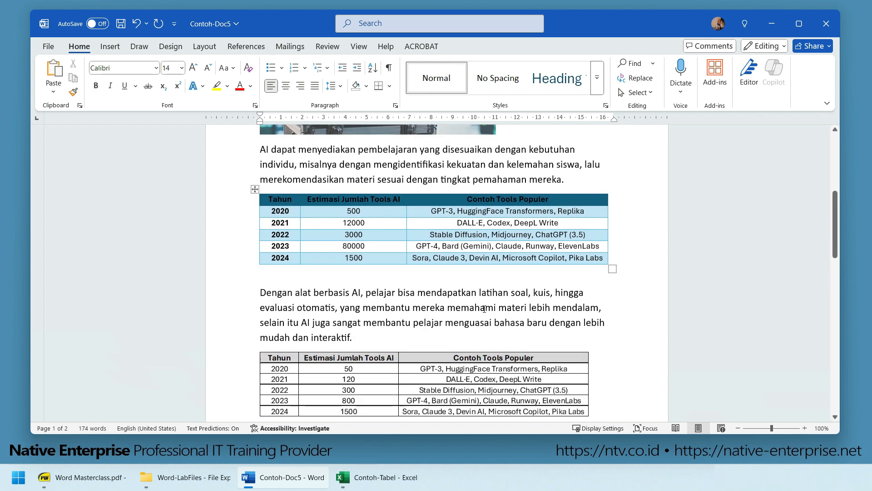
scroll(452, 325, "down", 9)
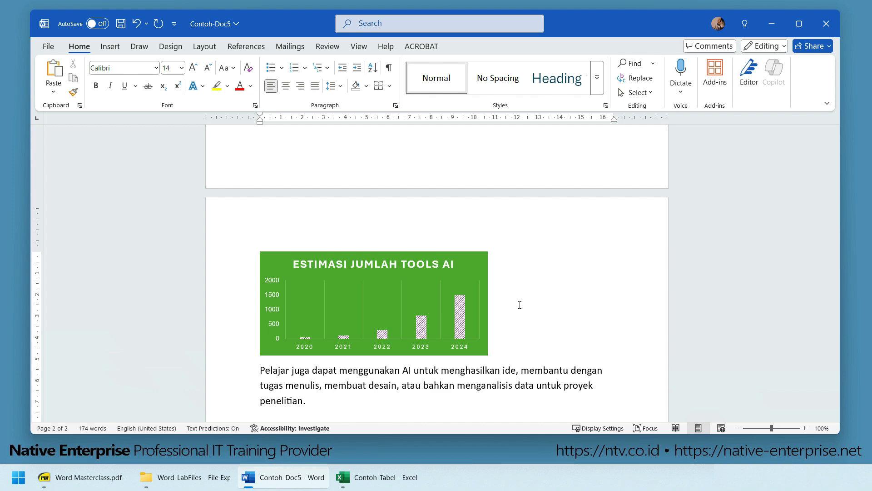
scroll(520, 305, "up", 10)
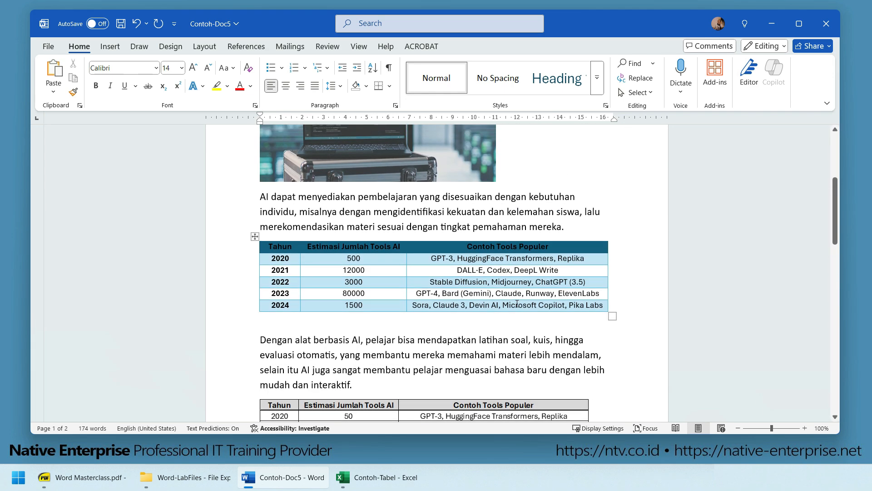
scroll(517, 303, "up", 3)
scroll(504, 259, "up", 2)
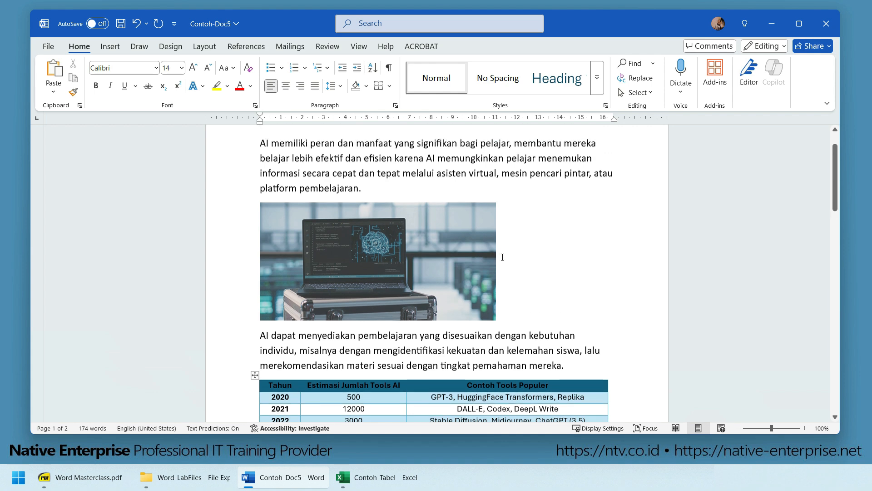
scroll(487, 266, "down", 1)
scroll(418, 271, "up", 4)
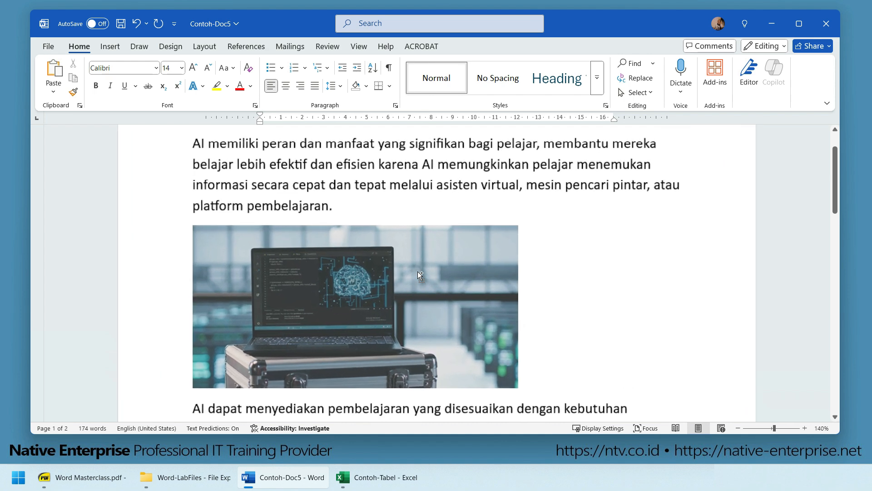
left_click(487, 350)
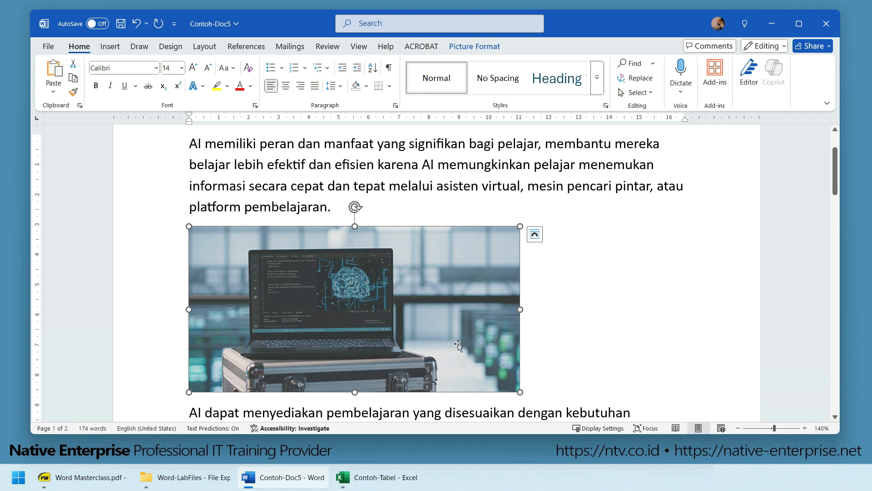
scroll(459, 347, "down", 1)
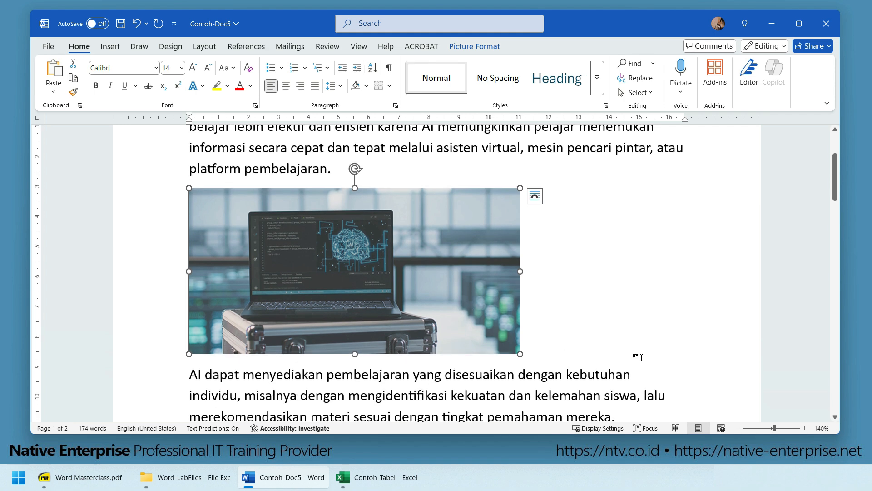
left_click(559, 320)
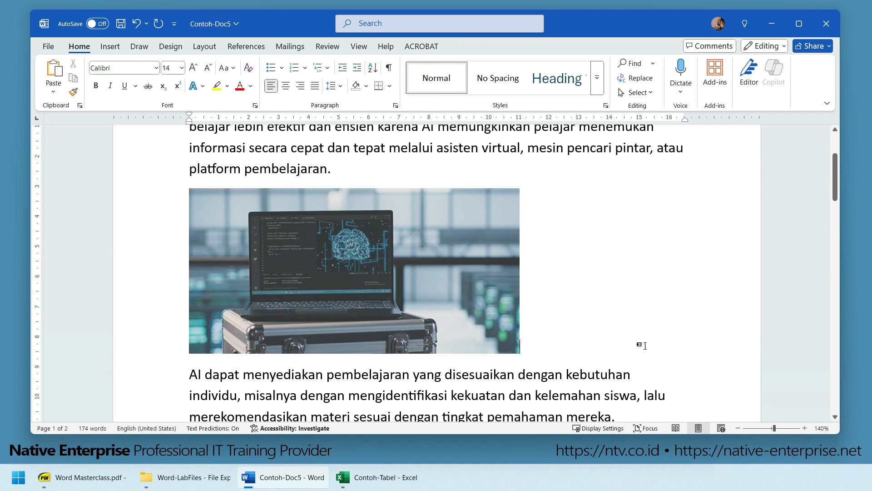
scroll(493, 297, "down", 5)
scroll(493, 296, "down", 3)
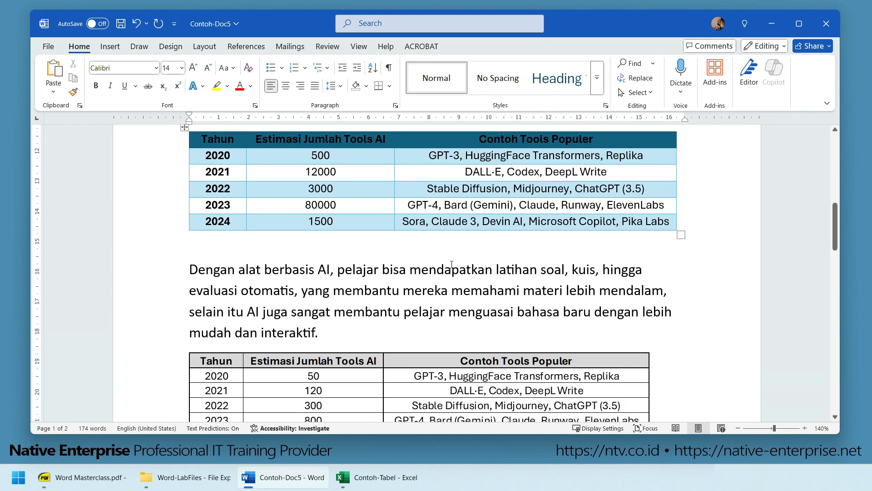
Step: Select the whole blue-banded table and open the caption settings for it
scroll(374, 228, "up", 1)
scroll(374, 228, "up", 1)
left_click(374, 229)
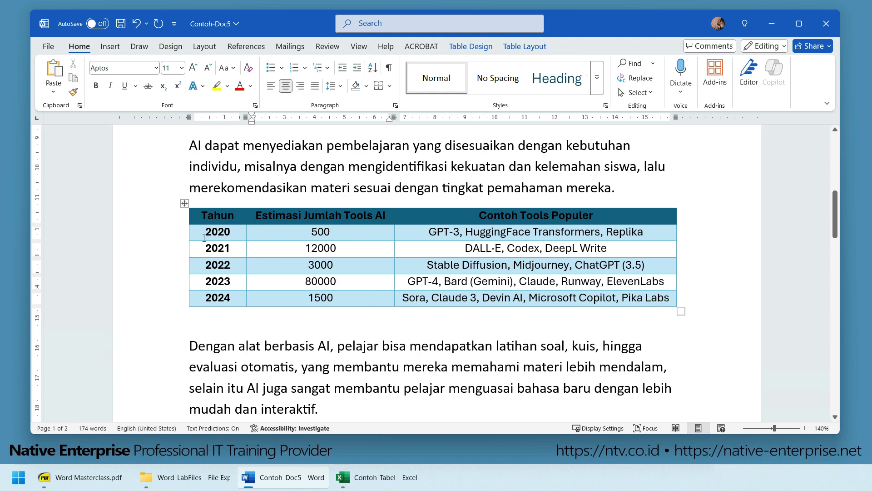
left_click(184, 203)
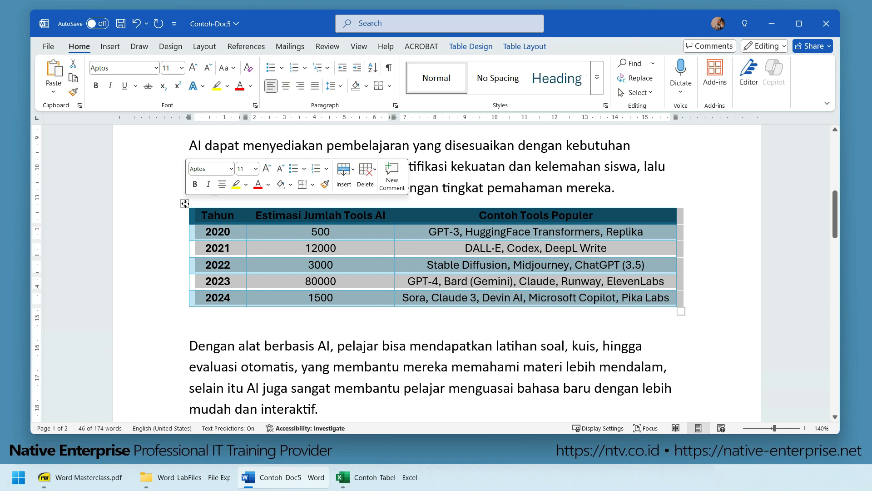
right_click(185, 204)
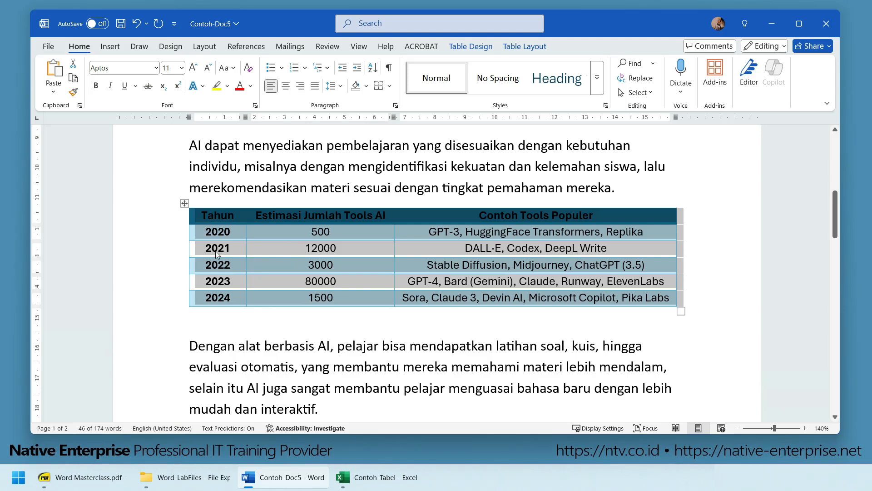
right_click(186, 202)
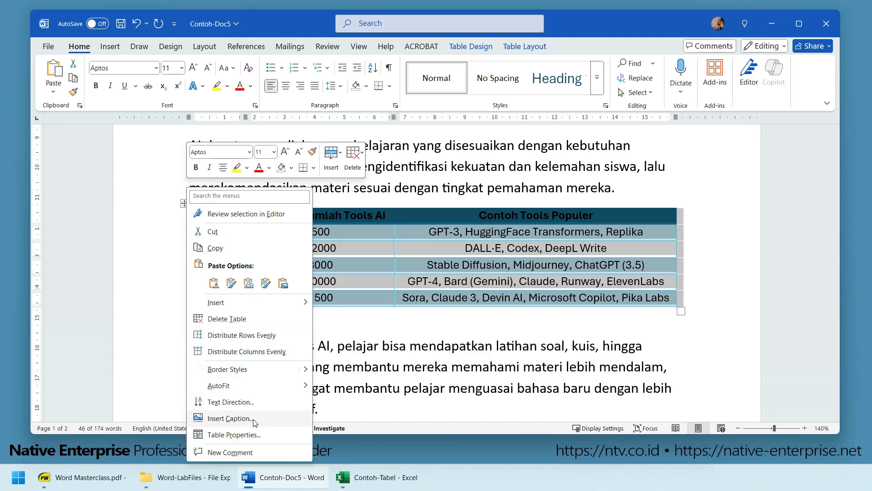
left_click(231, 418)
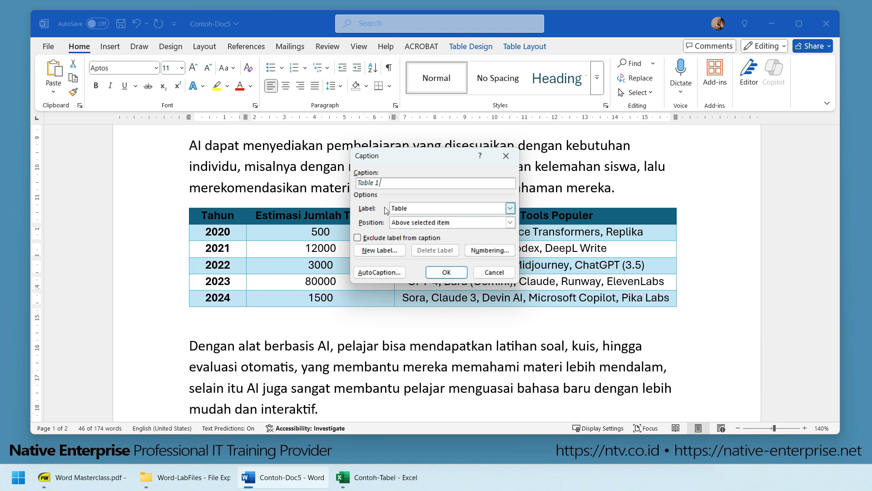
Step: Set the caption's label to Table and its position to Below selected item
left_click(510, 208)
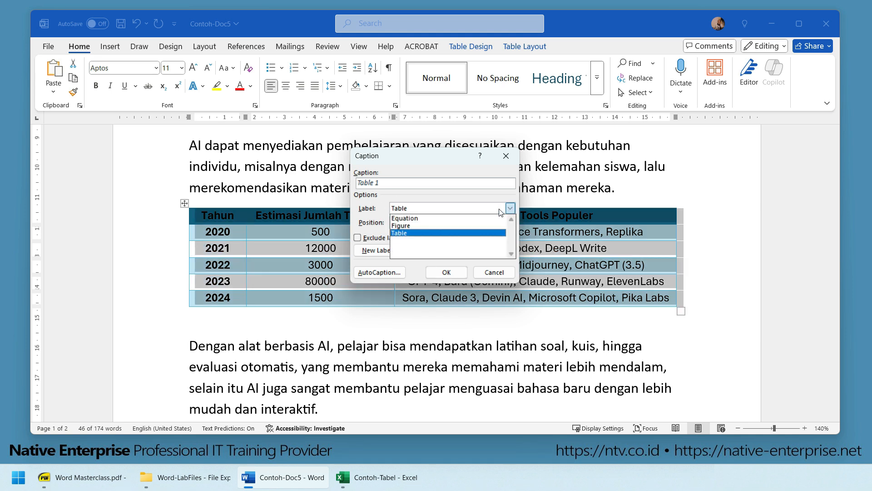
left_click(406, 233)
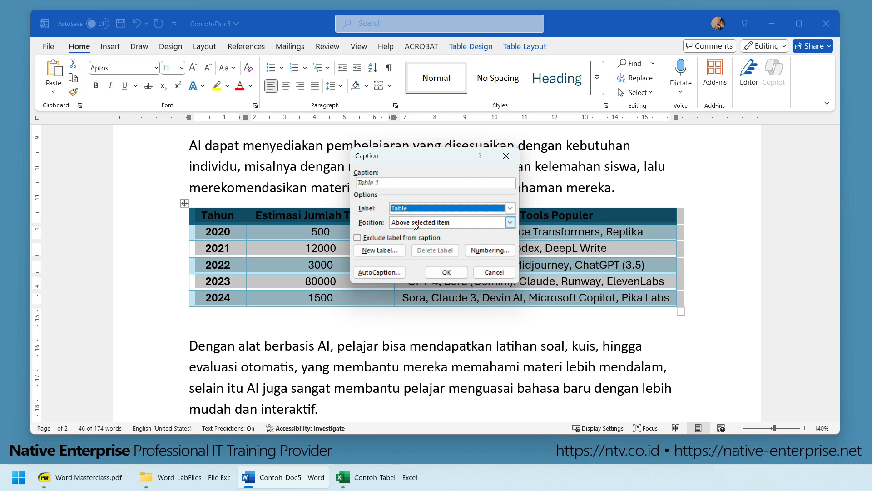
left_click(511, 223)
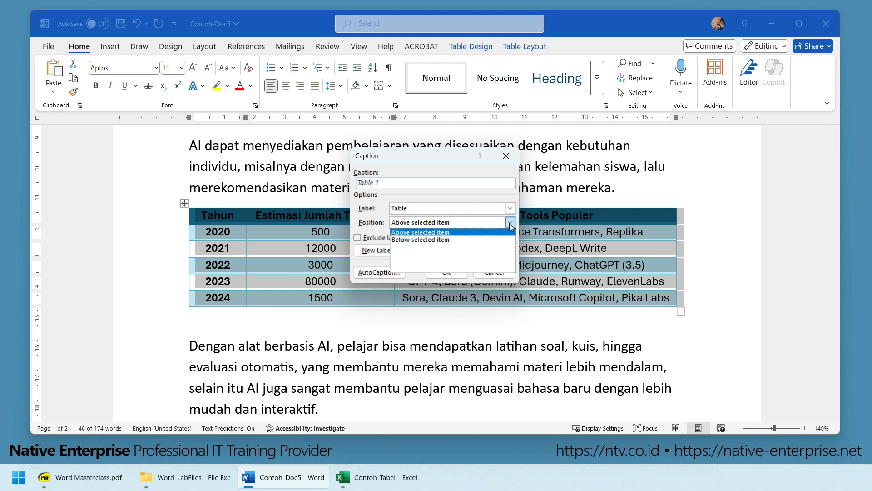
left_click(430, 233)
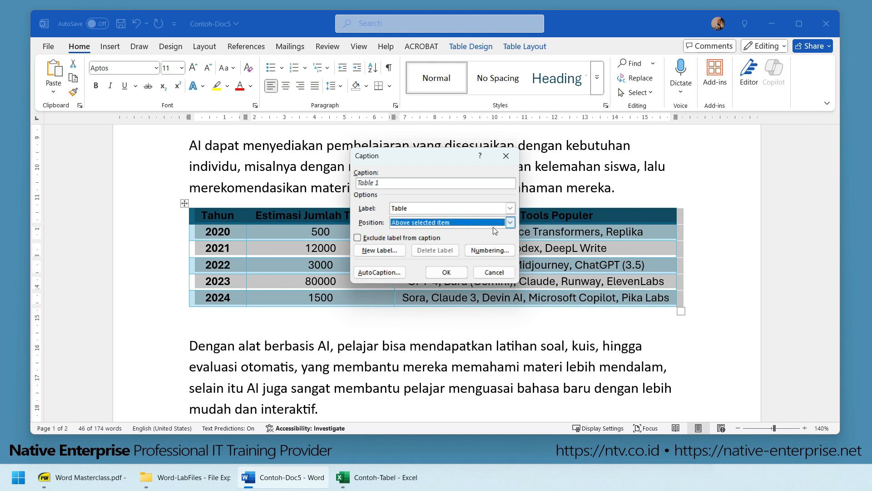
left_click(510, 223)
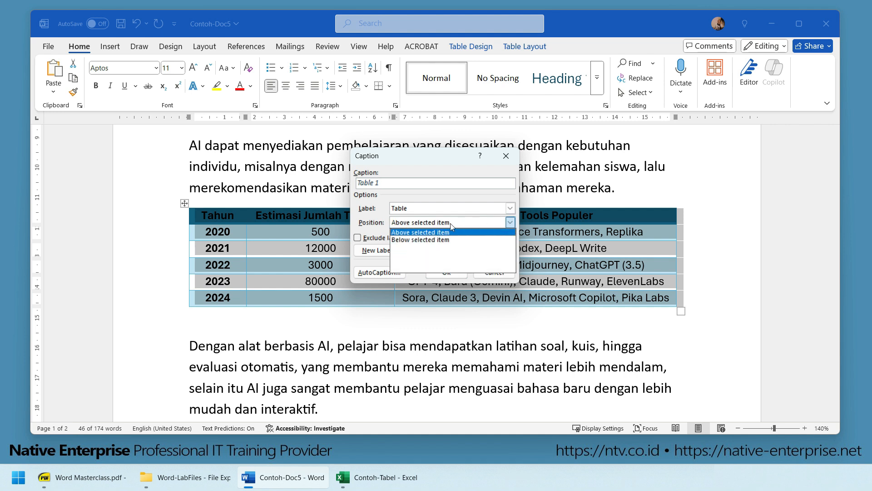
left_click(427, 240)
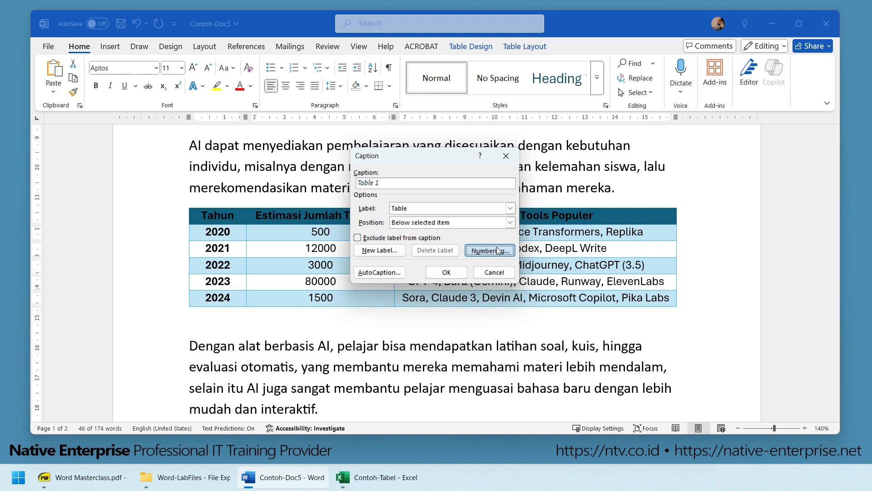
Step: Keep the 1, 2, 3 numbering format and insert the caption with the text "Tabel Estimasi Tools AI" after its label
left_click(630, 327)
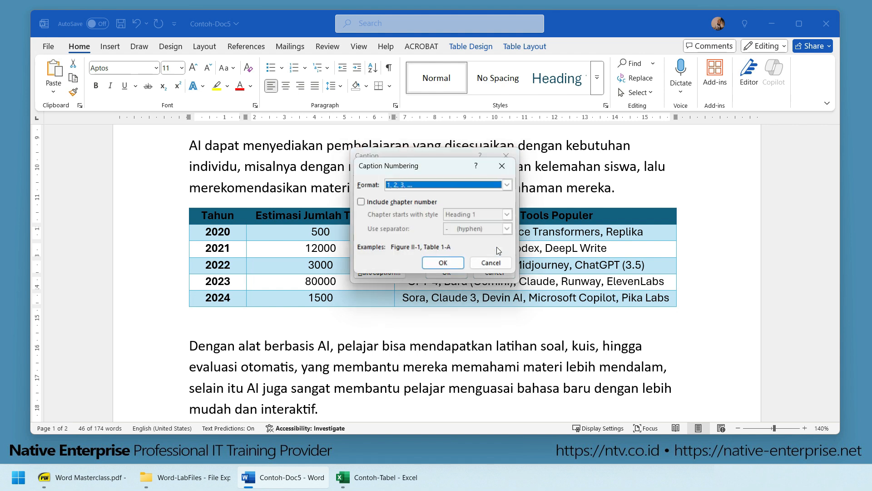
left_click(507, 184)
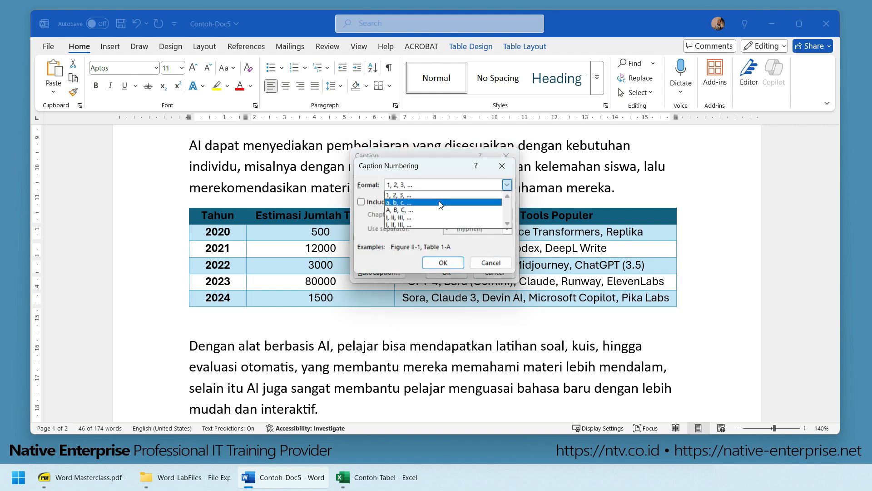
left_click(441, 168)
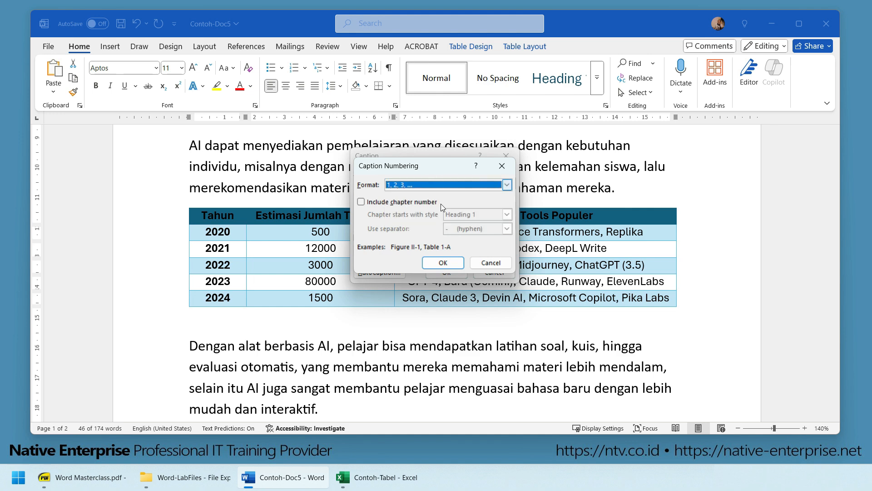
left_click(448, 264)
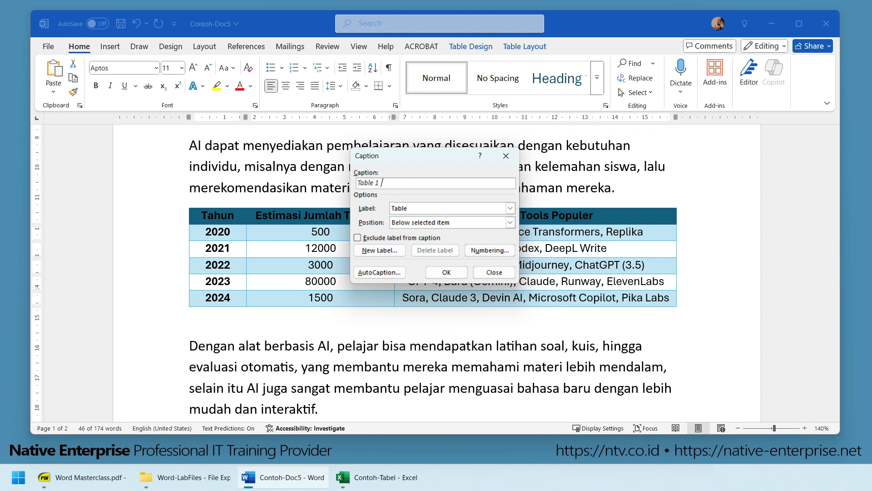
type("Tabel Estimasi Tools AI")
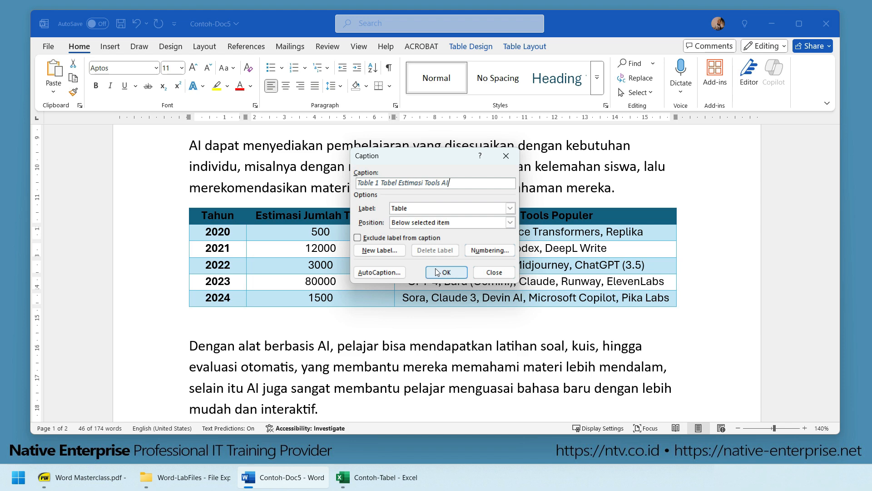
left_click(446, 272)
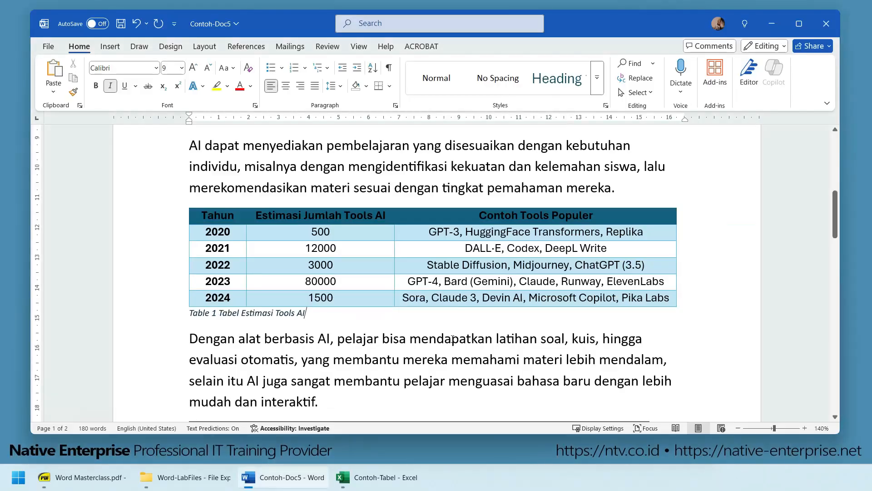
Step: Open the caption settings for the grey-header table picture below the paragraph and keep Table as the label
scroll(427, 295, "down", 5)
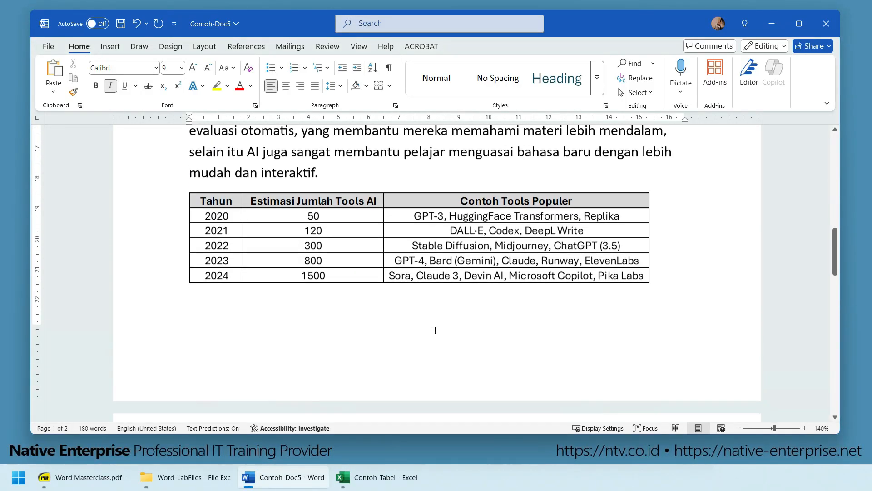
left_click(416, 268)
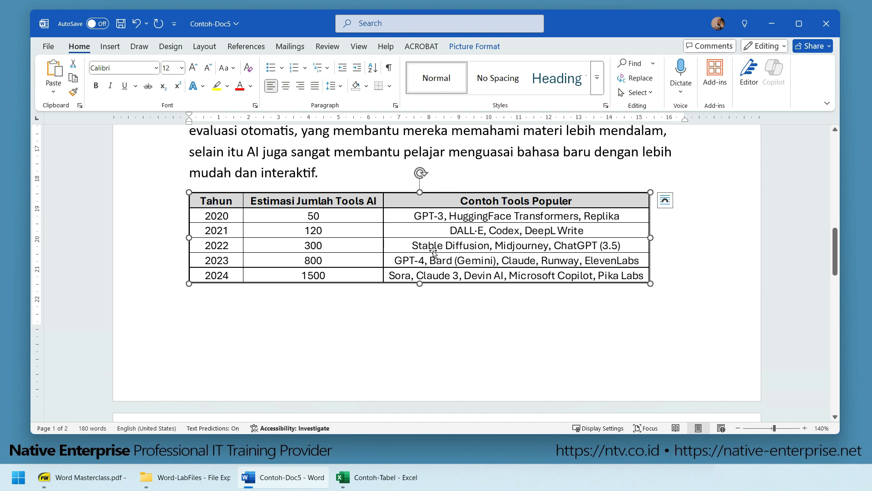
right_click(408, 228)
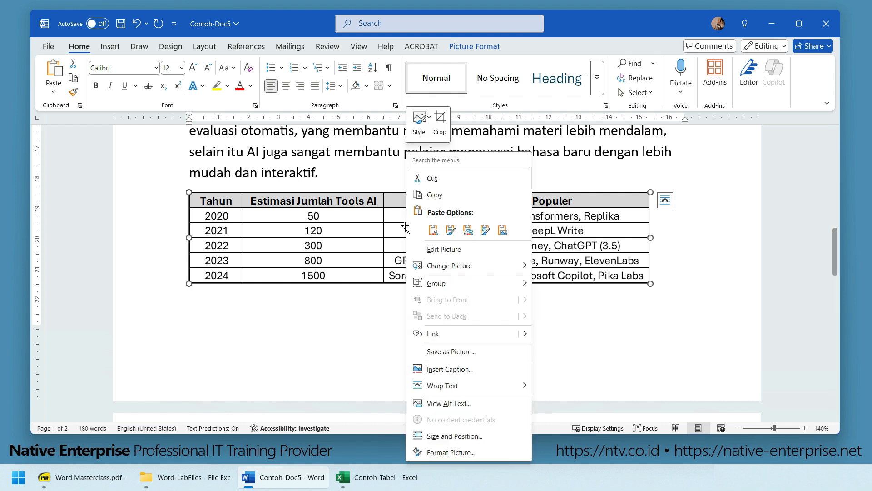
left_click(450, 369)
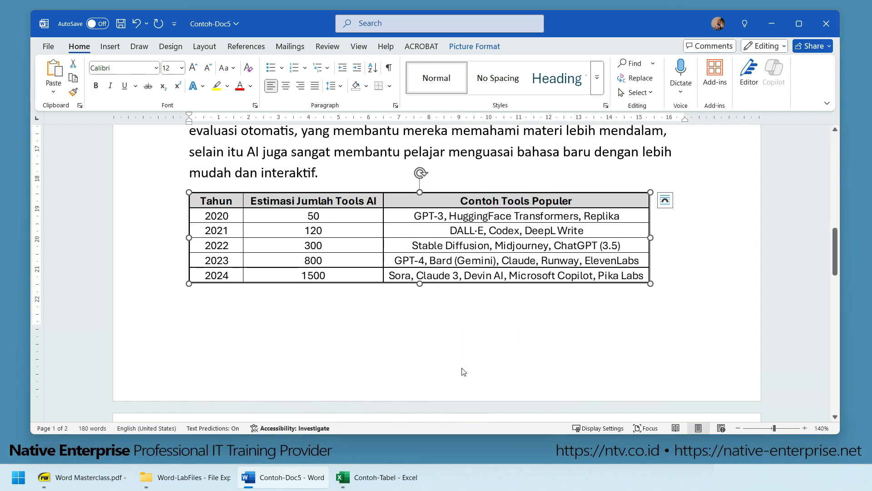
left_click(510, 208)
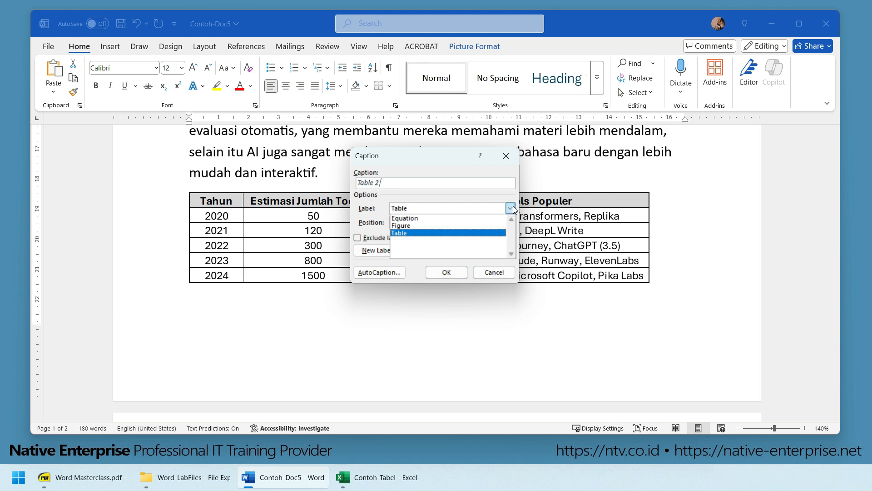
left_click(410, 234)
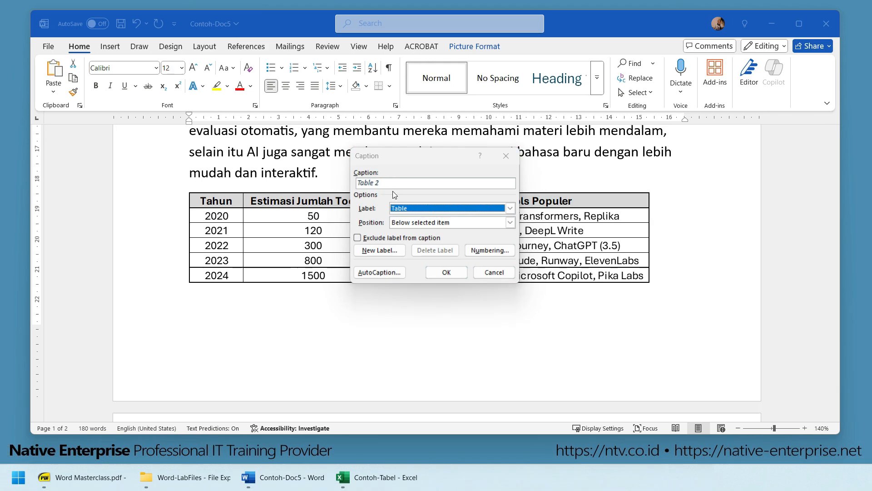
Step: Insert the grey-header table's caption with the text "Contoh Tabel Kedua" after its label and number
left_click(429, 193)
type("COntoh Tabel")
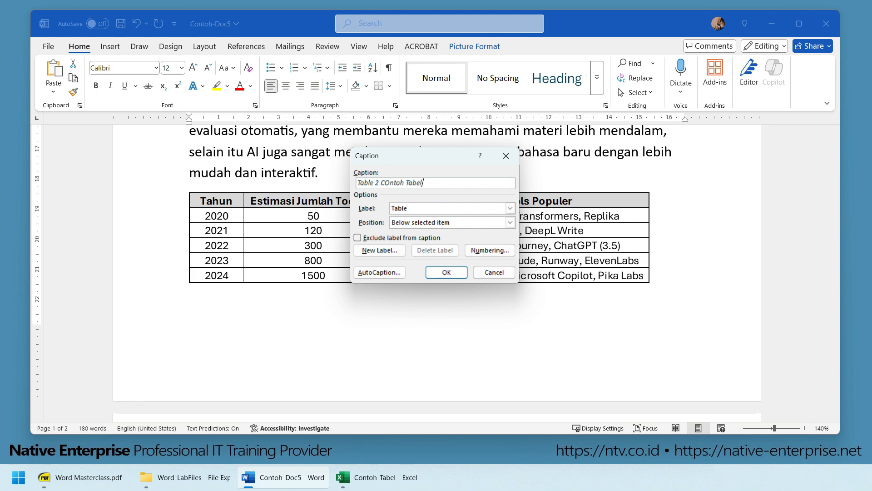
key("BackSpace")
type("o")
left_click(414, 183)
type("Kedua")
left_click(446, 272)
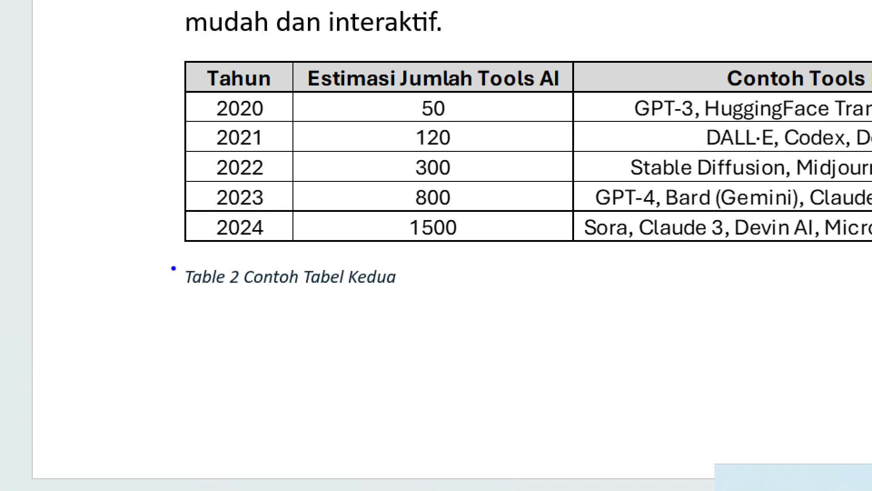
left_click_drag(167, 258, 436, 297)
key("Escape")
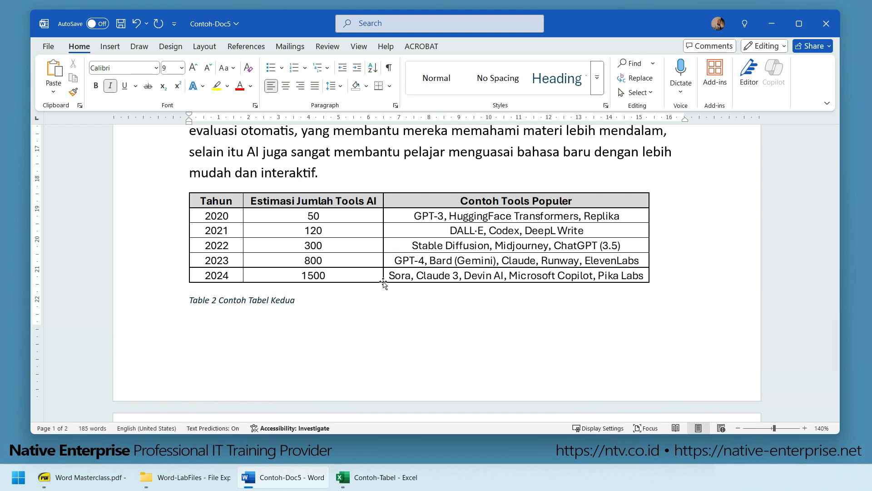
Step: Select the green Estimasi Jumlah Tools AI chart on page 2 and open its caption settings
scroll(426, 313, "down", 1)
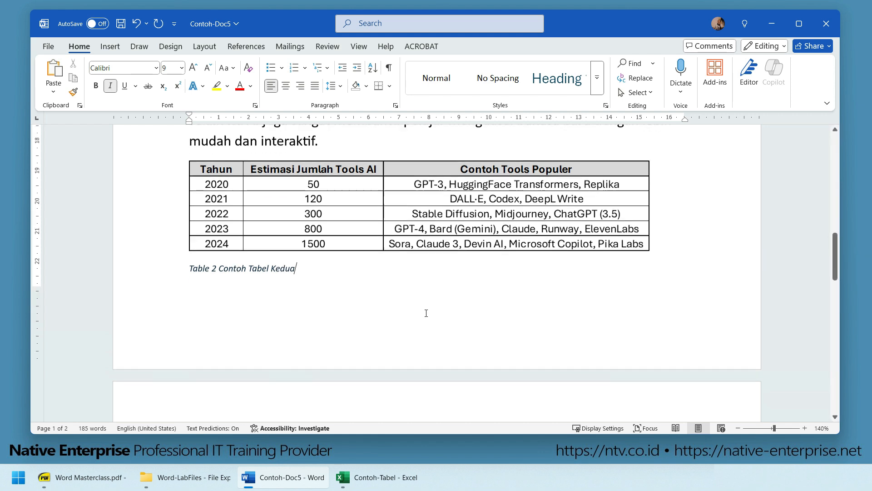
scroll(428, 291, "down", 5)
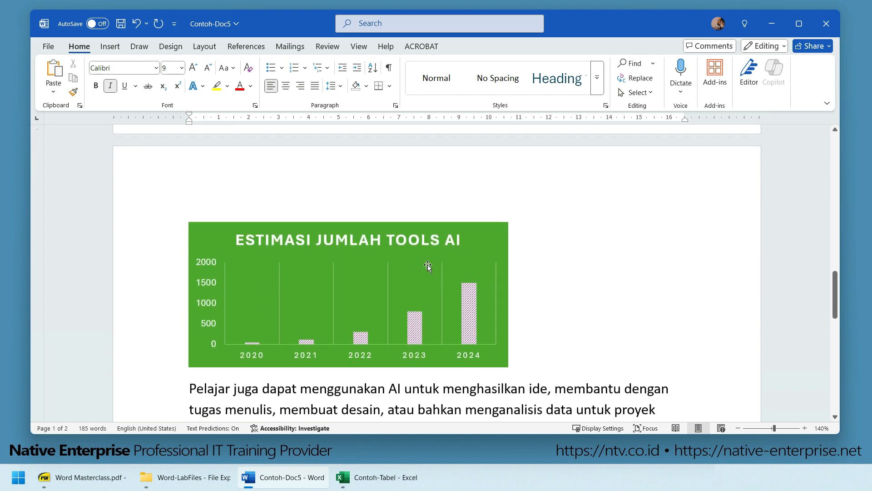
scroll(502, 246, "down", 1)
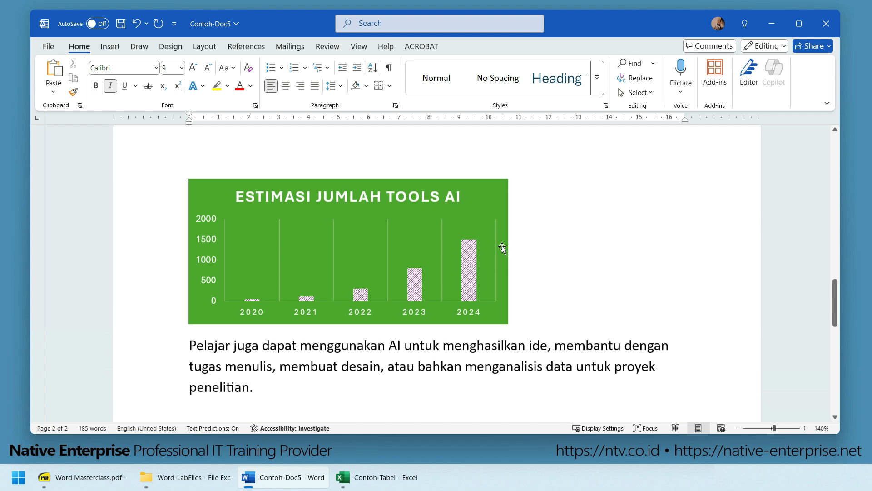
scroll(503, 246, "down", 1)
left_click(490, 169)
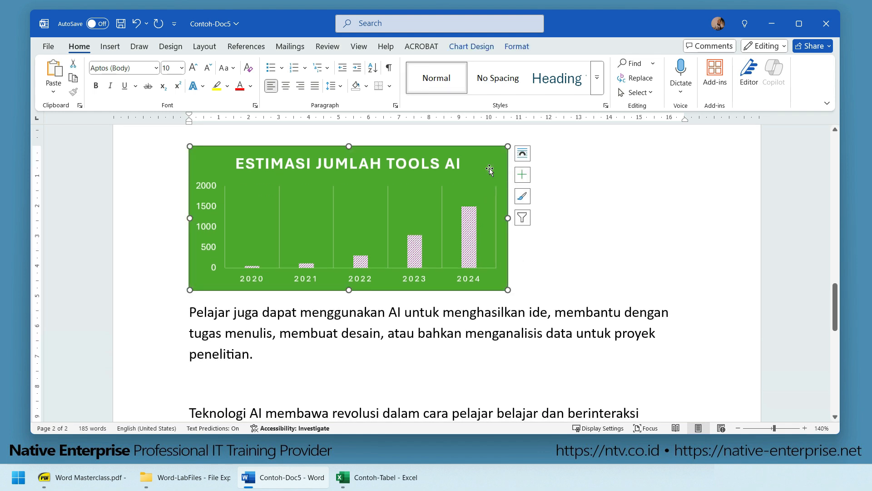
right_click(485, 166)
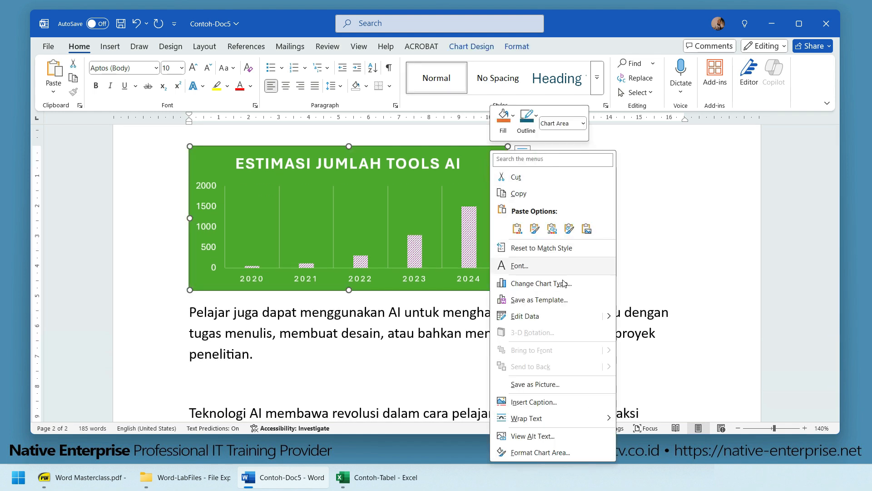
left_click(537, 401)
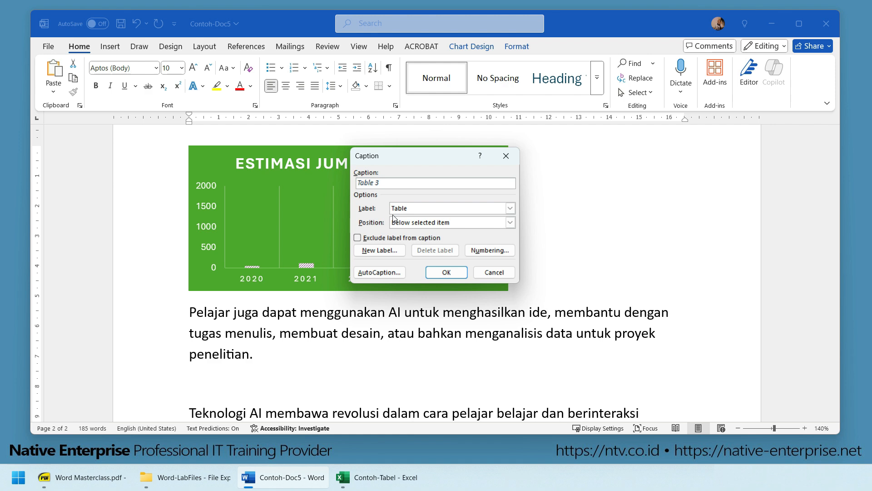
Step: Create a new caption label named Chart for the green chart
left_click(511, 208)
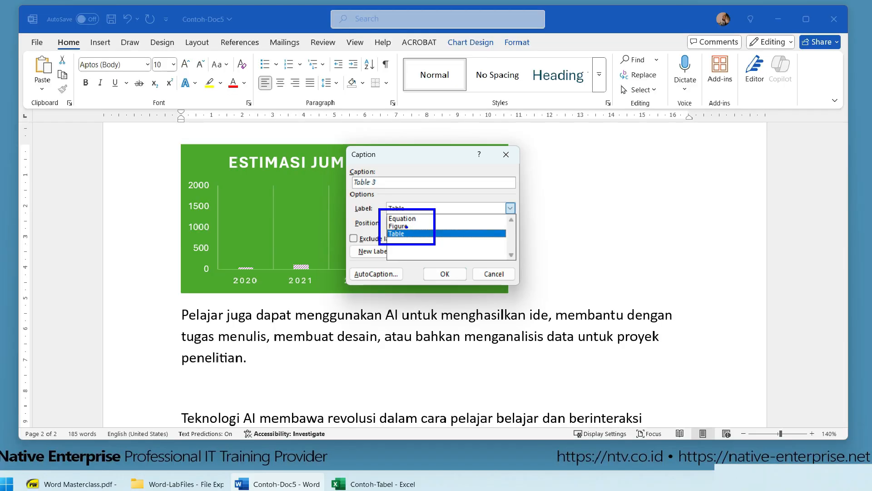
left_click(325, 259)
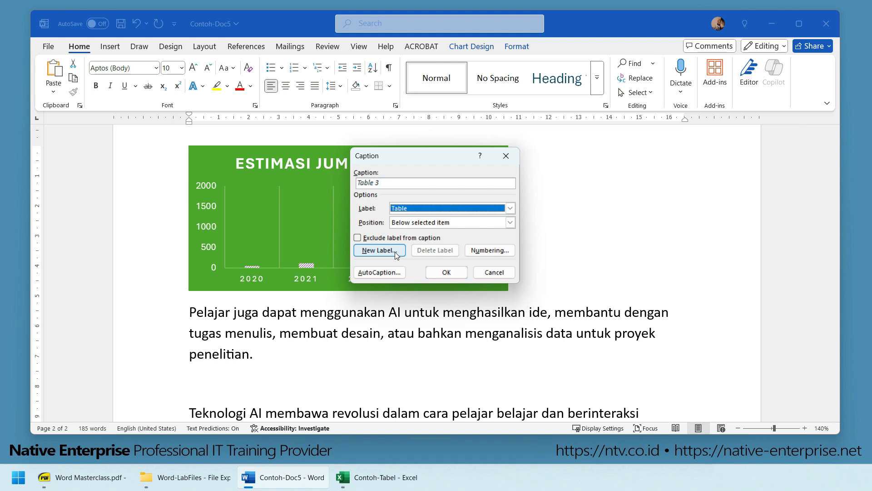
left_click(395, 251)
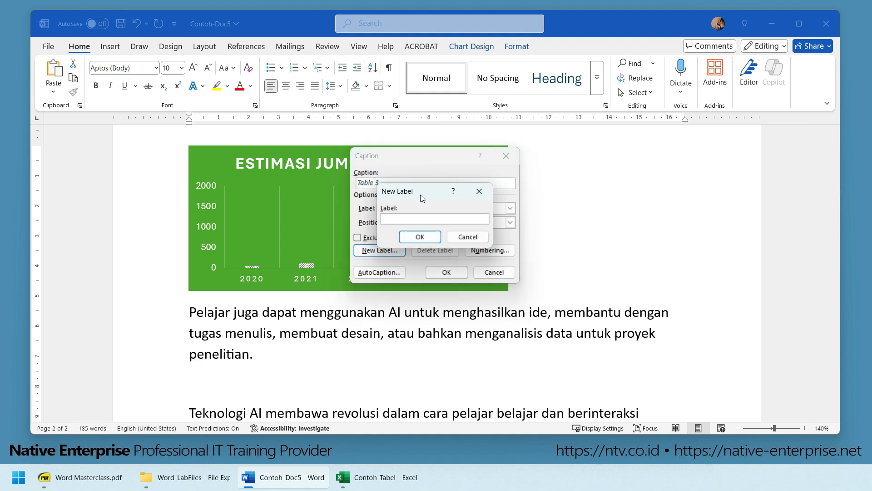
type("Char")
left_click(424, 237)
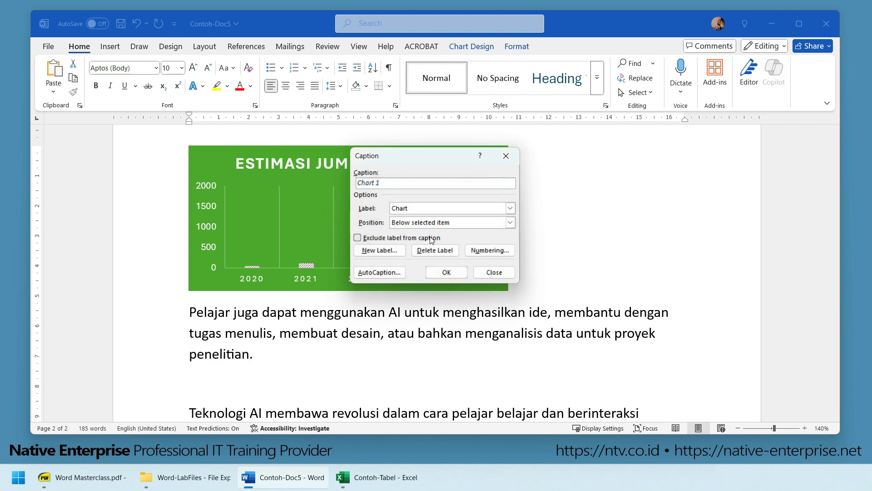
Step: Check the available caption labels, keep Chart, and insert the chart's caption with the text "Estimasi Tools AI"
left_click(510, 209)
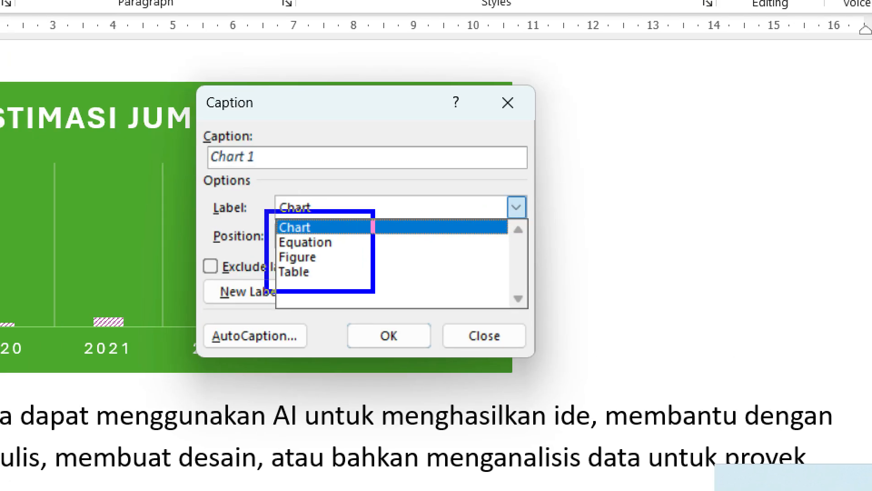
key("Escape")
left_click(395, 185)
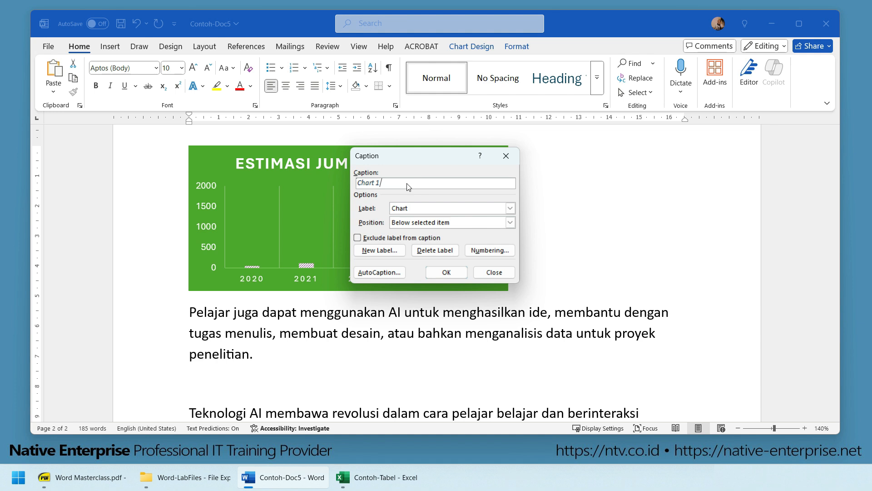
type("C")
type("Estimasi Tools AI")
left_click(446, 272)
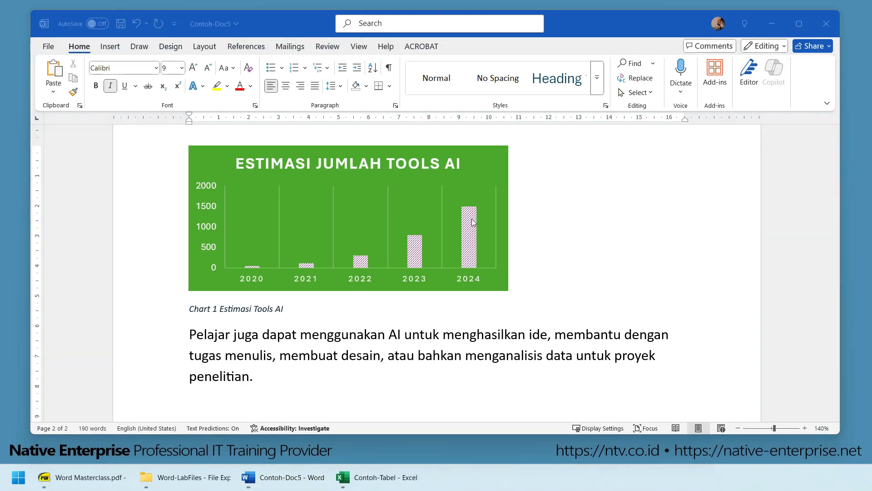
Step: Select the laptop picture on page 1 and open its caption settings
scroll(411, 255, "down", 10)
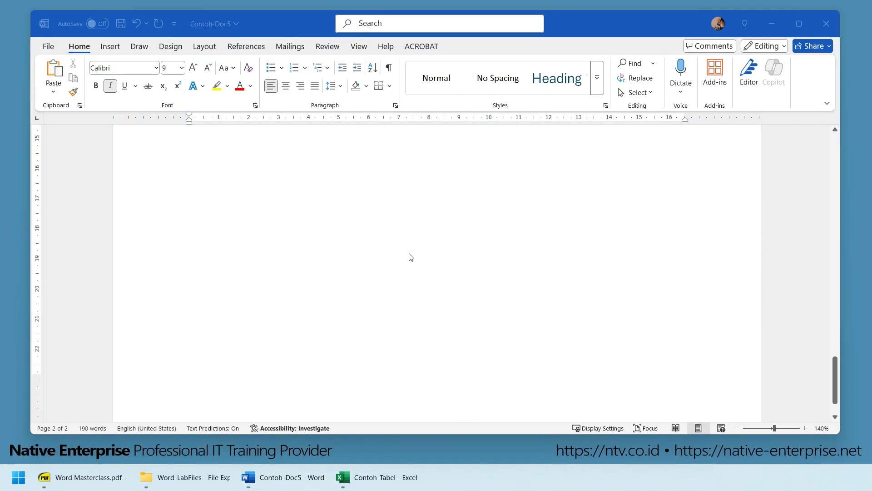
scroll(407, 249, "up", 15)
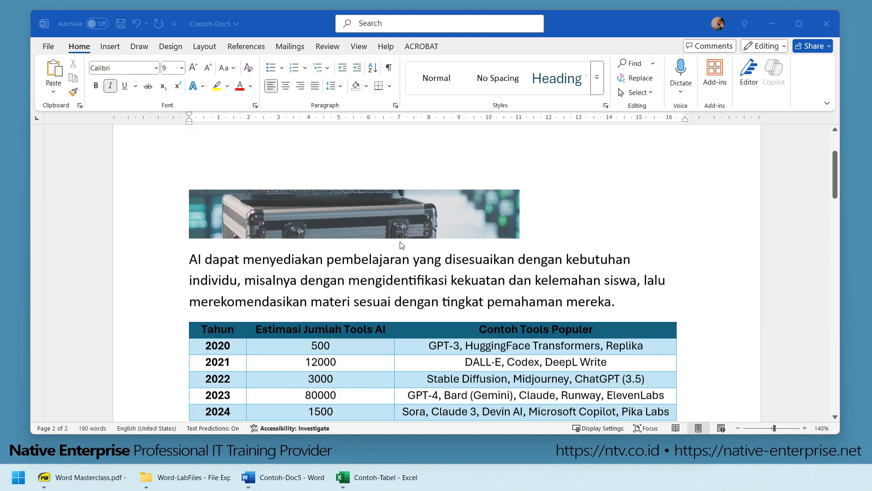
scroll(401, 246, "up", 5)
scroll(400, 247, "down", 4)
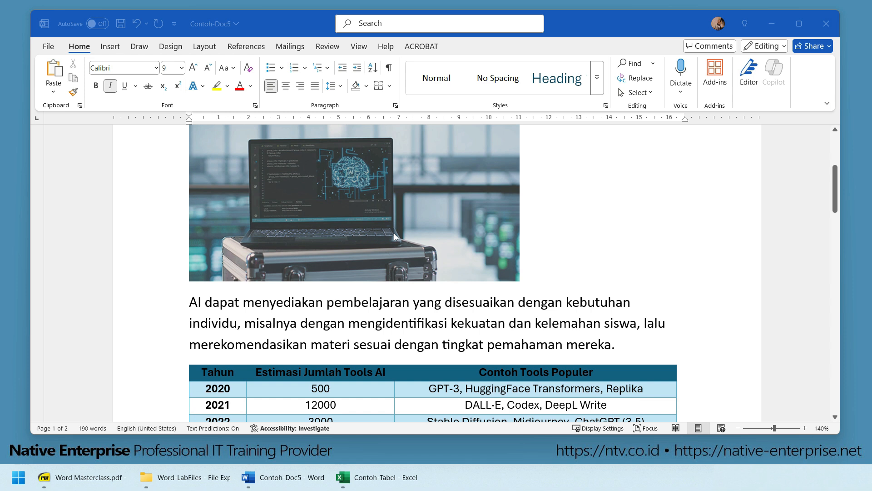
scroll(399, 235, "up", 1)
left_click(397, 245)
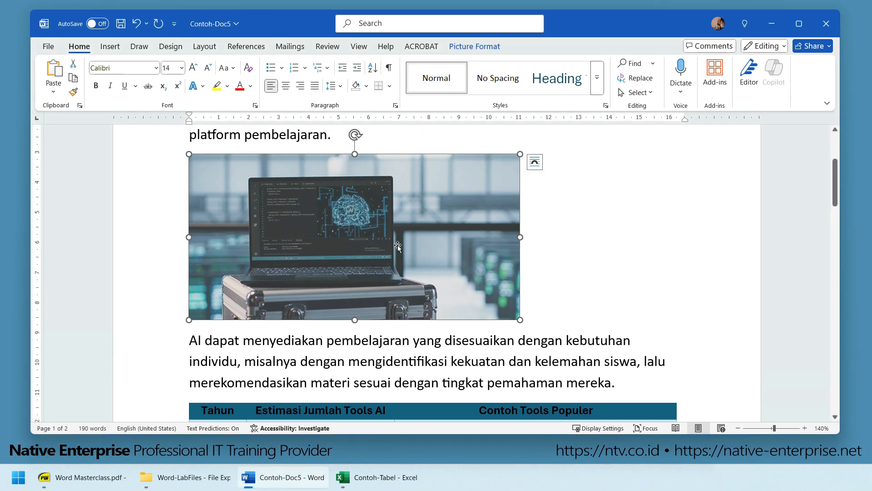
right_click(434, 217)
left_click(492, 370)
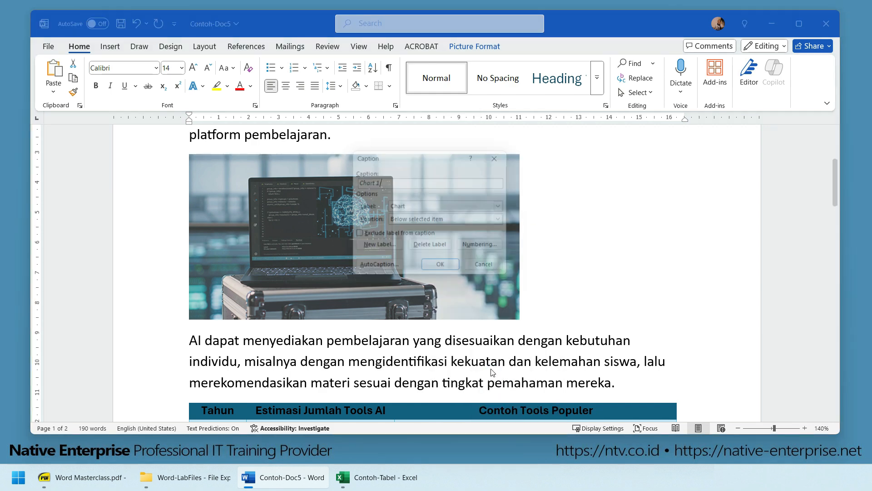
Step: Create a new caption label named Gambar and insert the picture's caption below it with the text "Contoh Gambar"
left_click(510, 208)
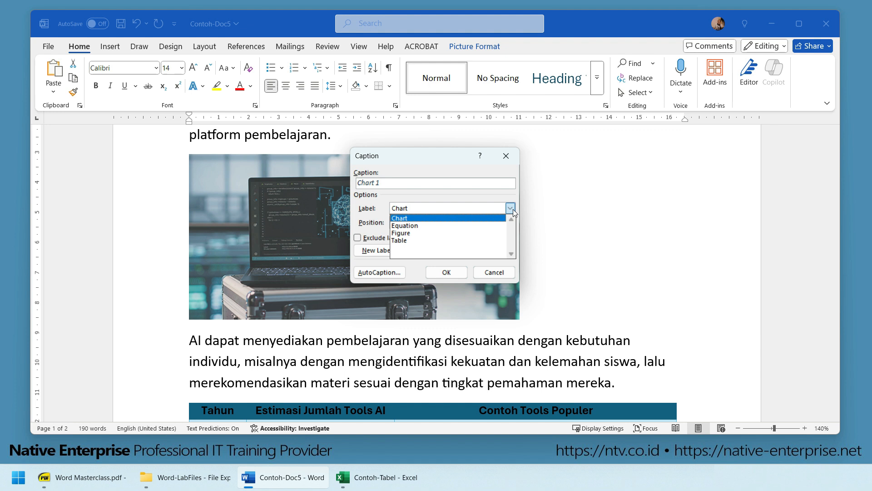
left_click(370, 222)
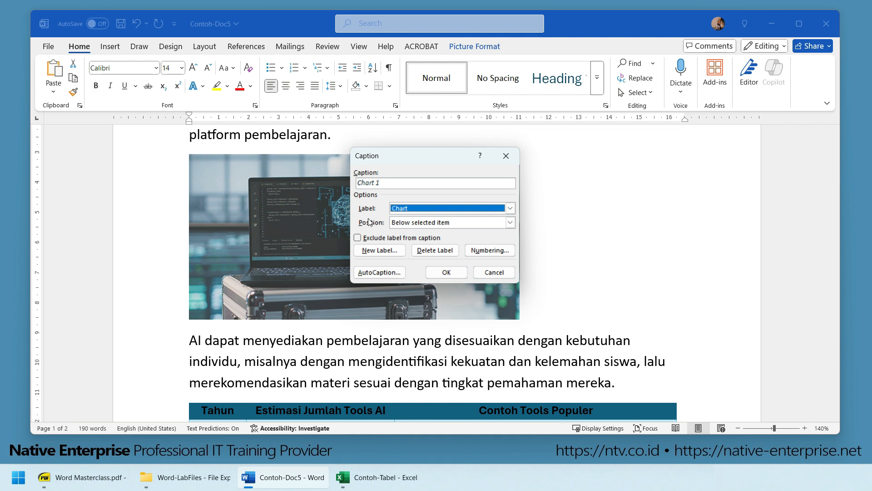
left_click(389, 251)
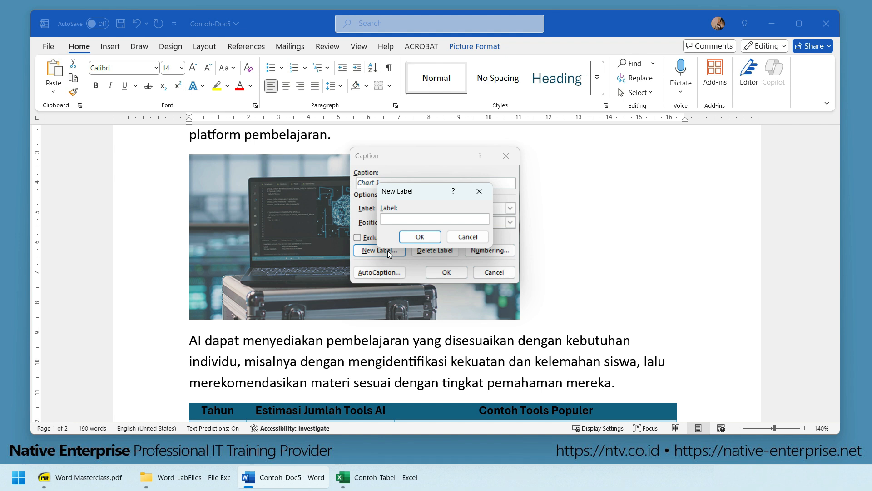
type("Gambar")
left_click(419, 237)
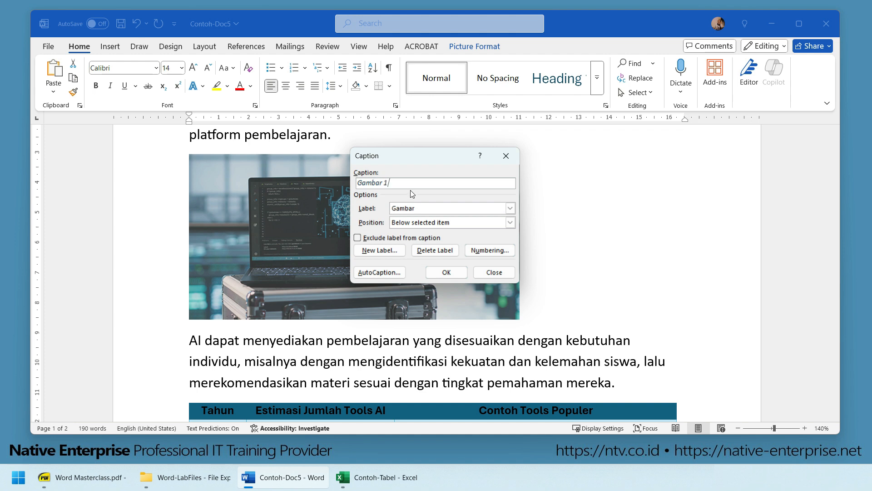
type("Contoh Gambar")
left_click(452, 271)
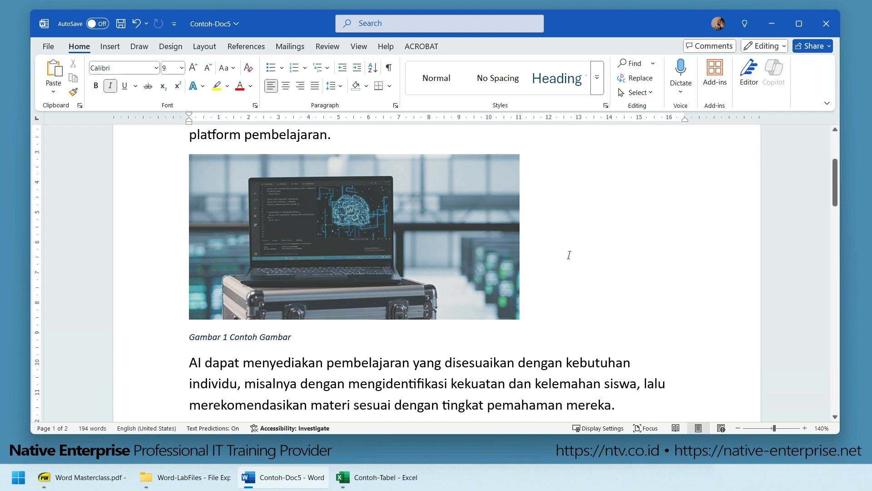
Step: Review the captions under the laptop picture and the blue-banded table, and look at the commands available for the picture
scroll(575, 257, "up", 3)
scroll(576, 258, "down", 3)
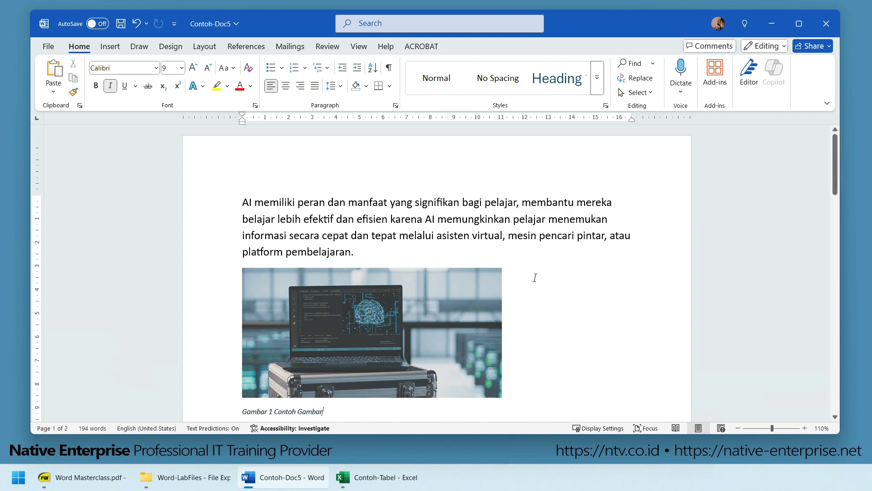
scroll(493, 293, "down", 2)
scroll(494, 294, "down", 3)
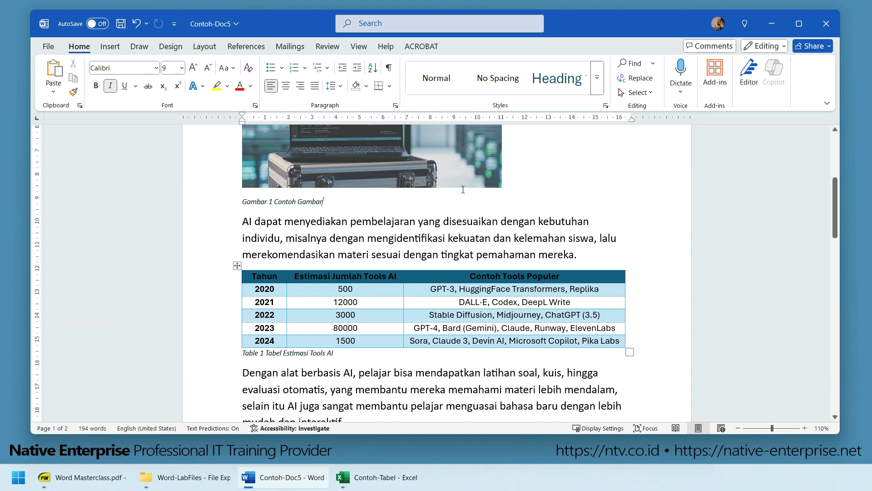
left_click(422, 163)
right_click(421, 156)
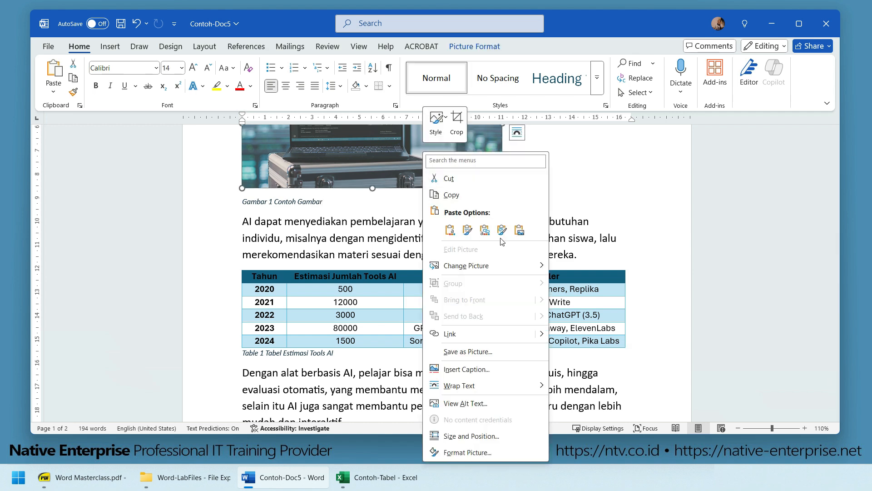
key("Escape")
scroll(582, 229, "up", 3)
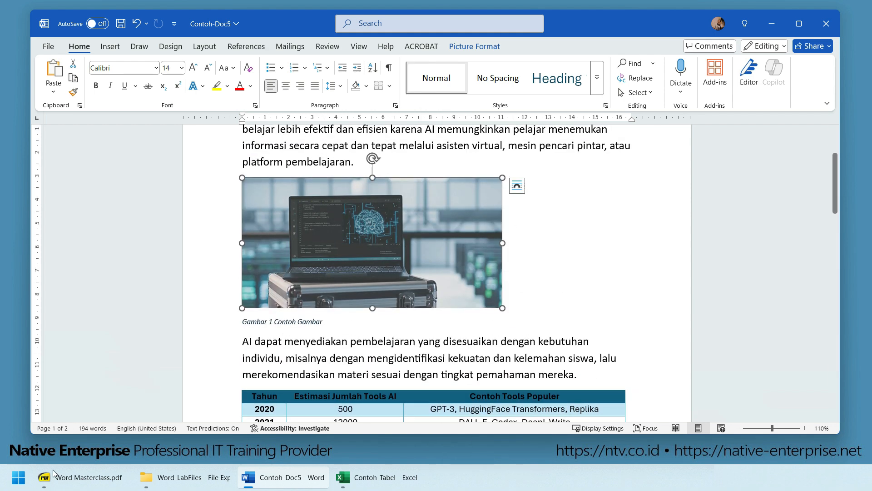
Step: Switch to Word Masterclass.pdf in SumatraPDF and look at topic 6, Styles dan References, in the course outline
left_click(89, 483)
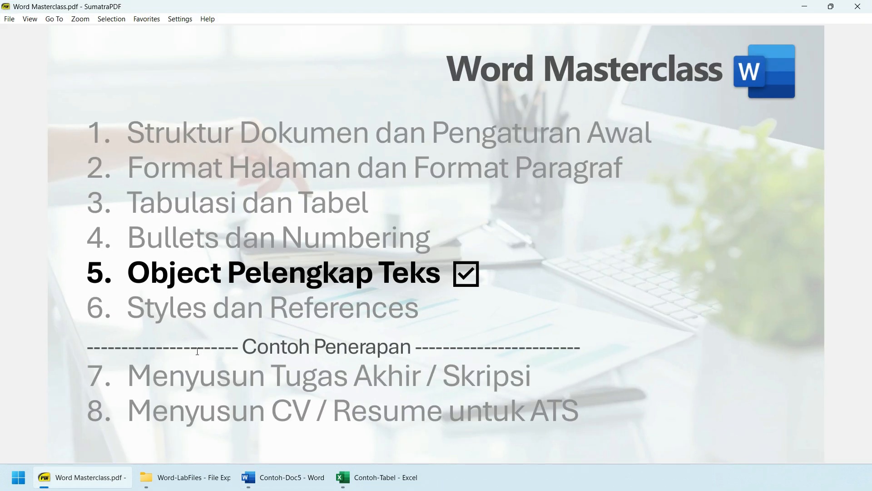
left_click_drag(73, 288, 452, 334)
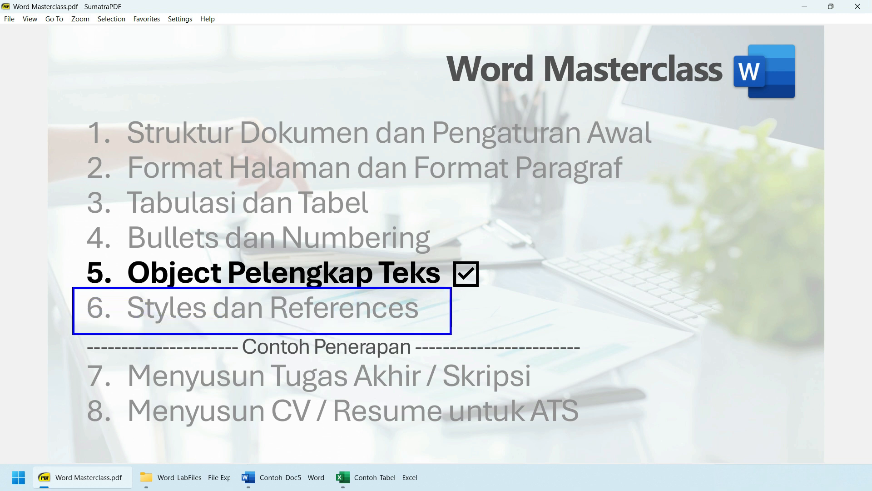